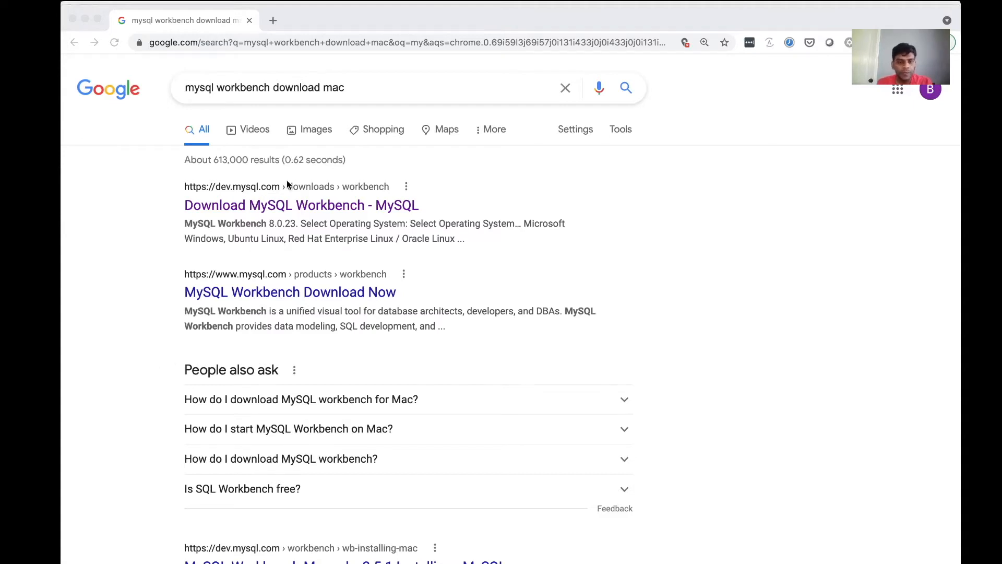
Step: Open the MySQL Workbench download page and switch to its Archives listing of older versions
click(278, 208)
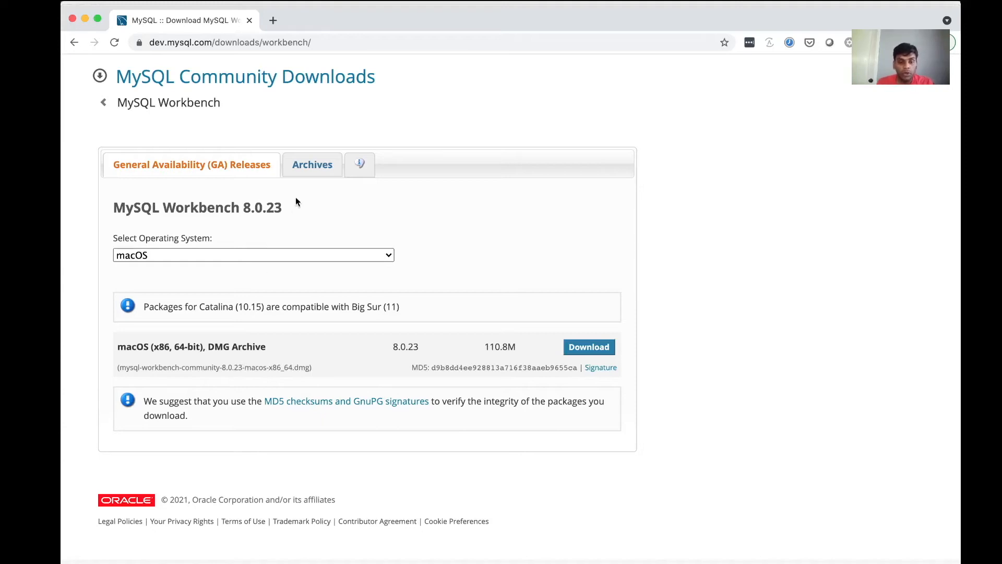
click(312, 166)
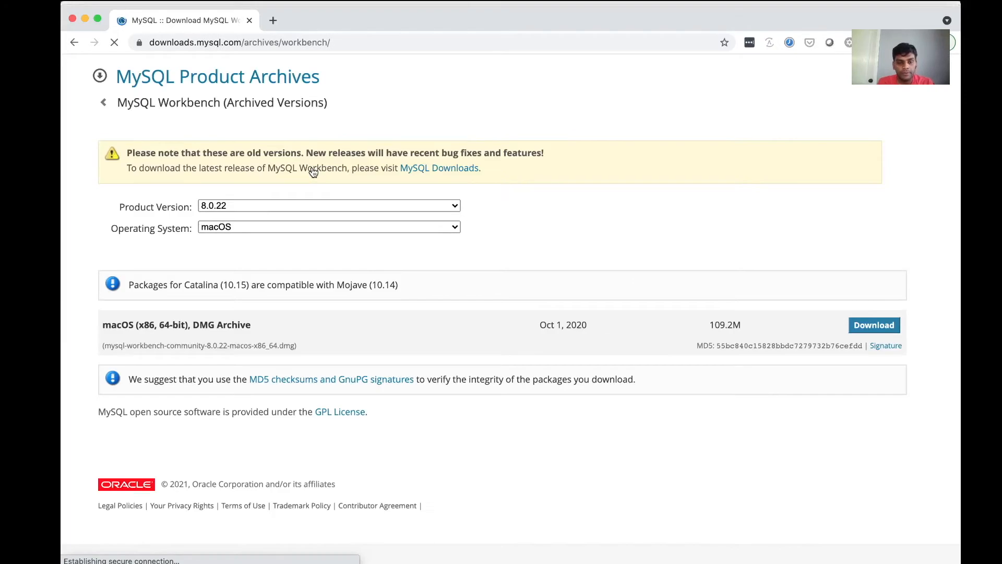
Step: Download the MySQL Workbench 8.0.20 macOS DMG archive (106.2M) and open the downloaded file
click(274, 205)
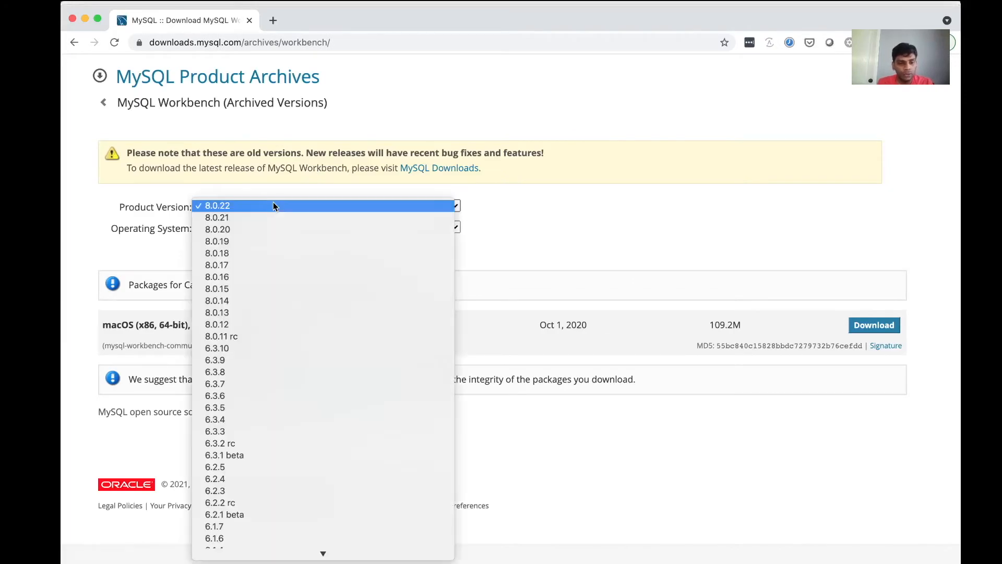
click(268, 230)
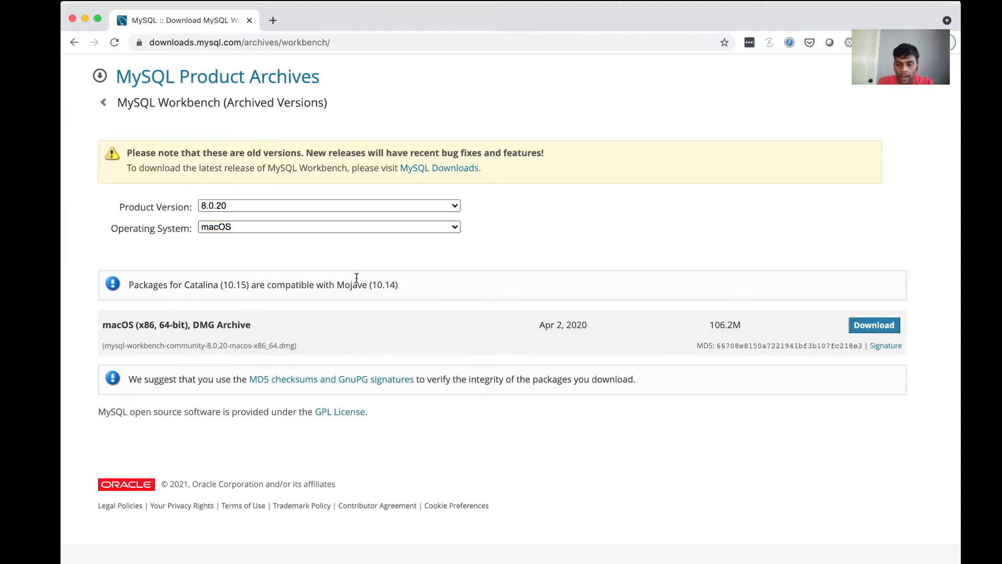
click(892, 329)
click(141, 550)
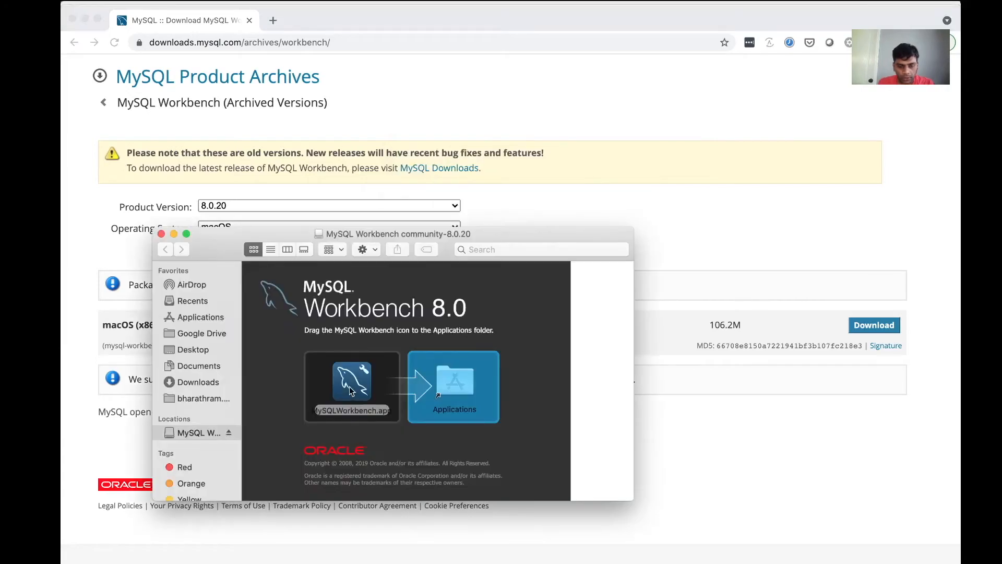
Step: Drag MySQLWorkbench.app into Applications and close the installer disk image window
click(352, 391)
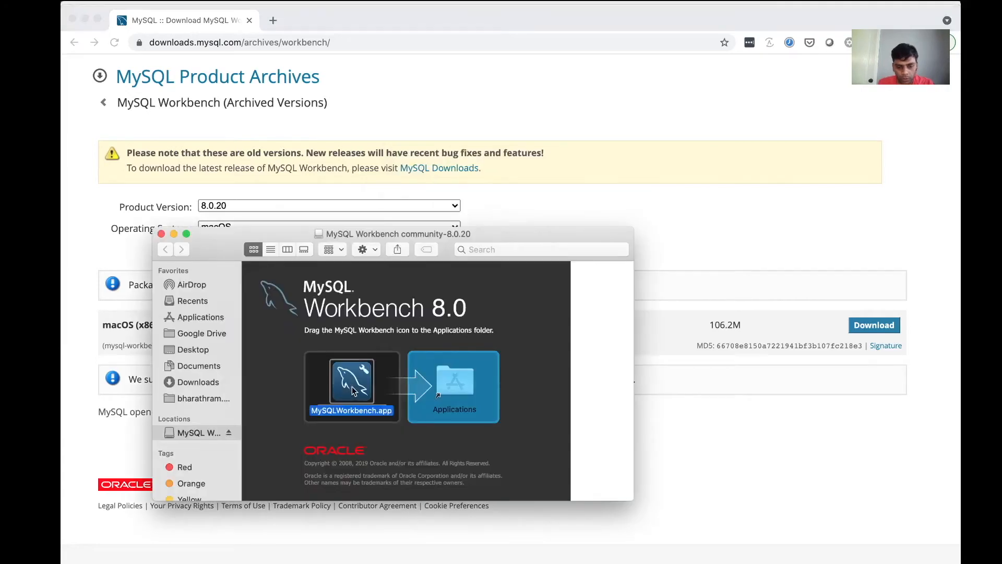
drag(352, 390, 450, 394)
drag(450, 394, 450, 394)
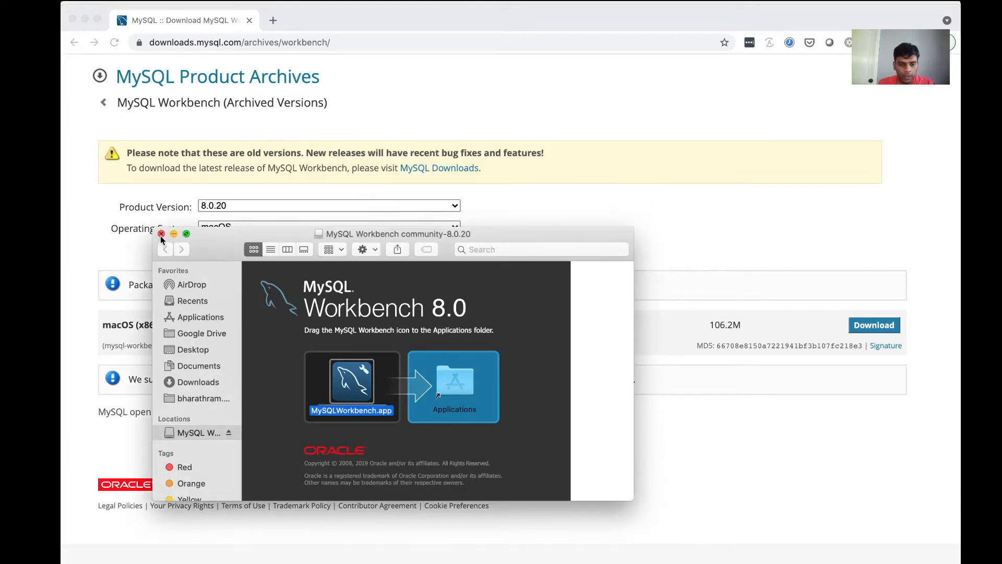
click(161, 234)
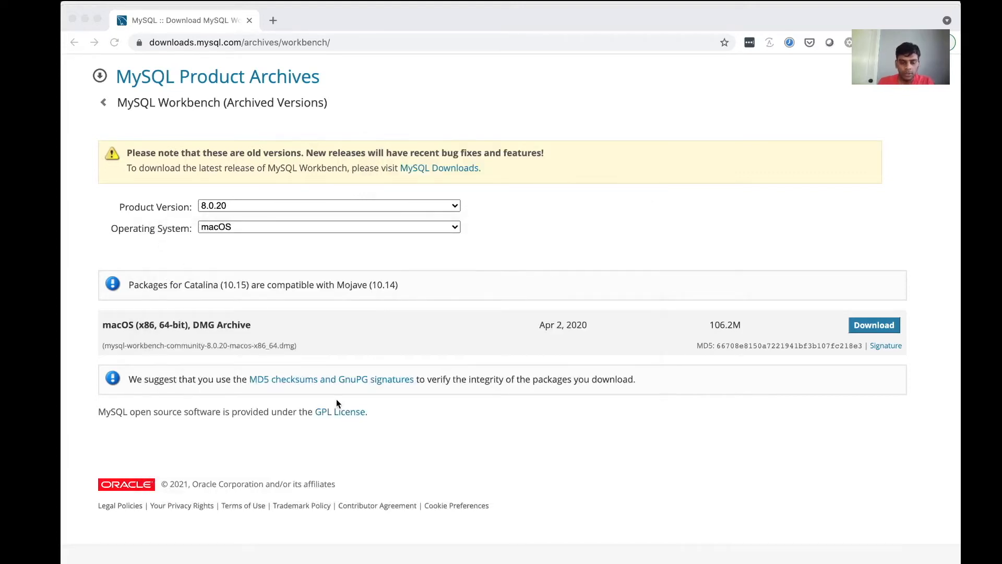
key(super+space)
text(o)
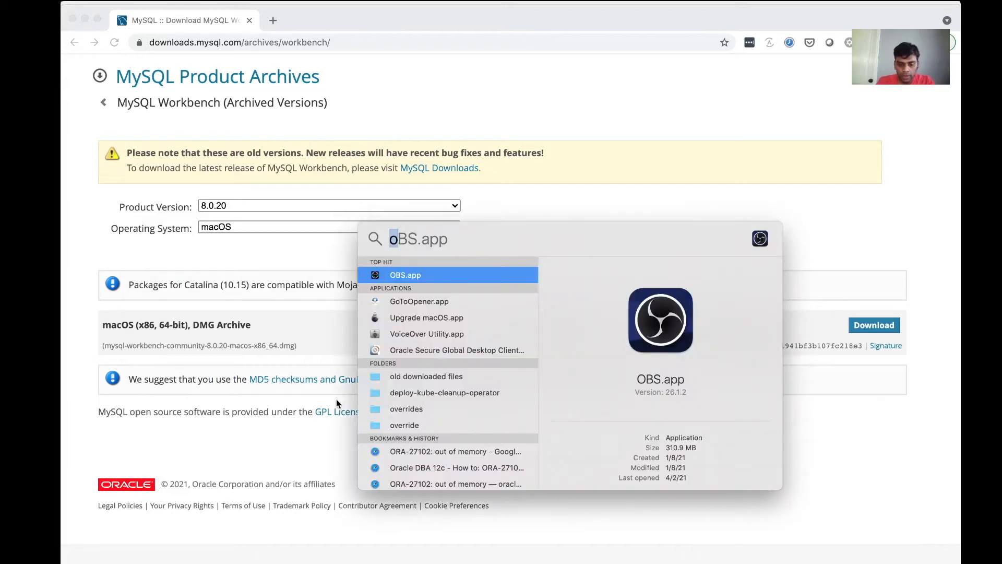
text(mysq)
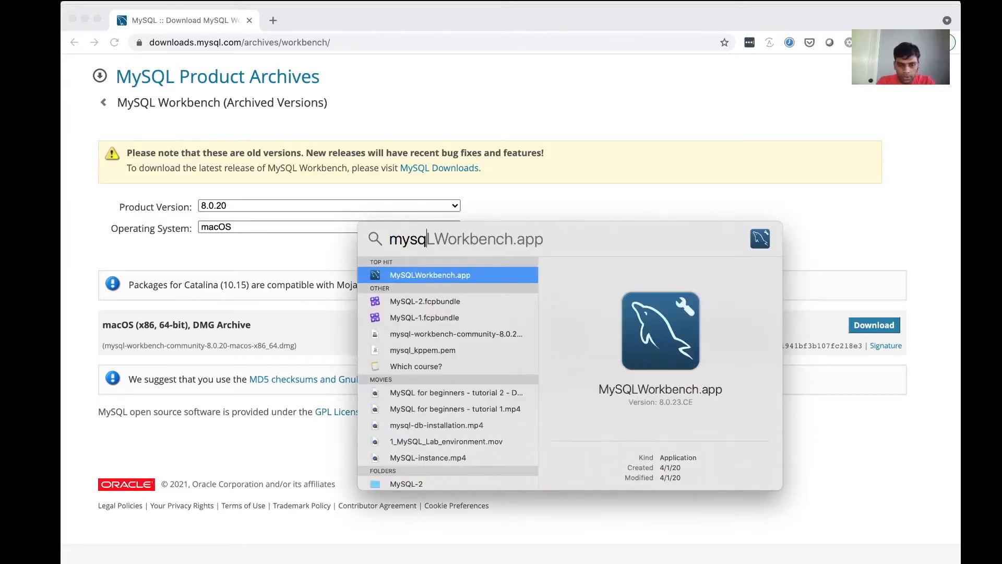
Step: Try launching MySQL Workbench, dismiss the can't-be-opened warning, and bring up System Preferences
key(Return)
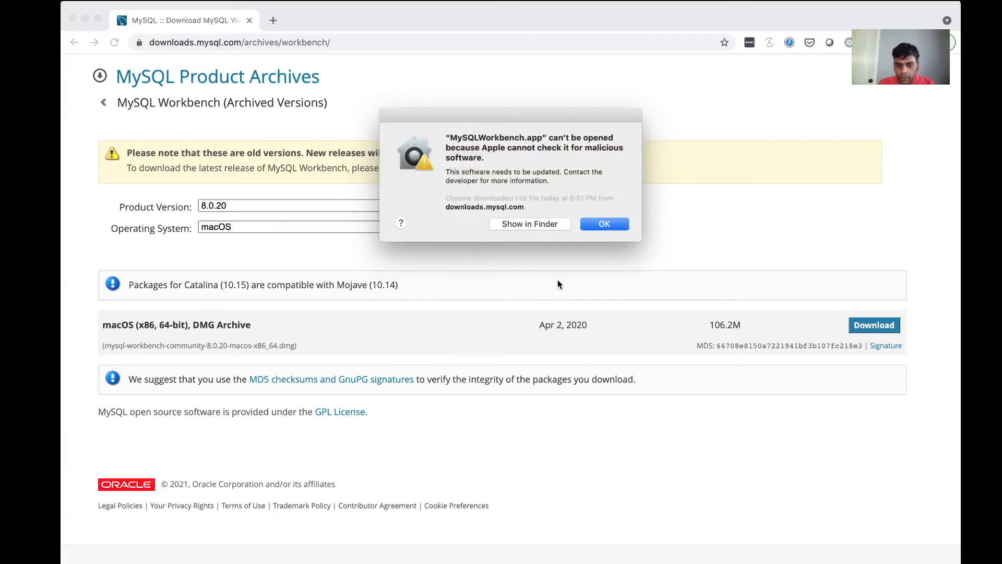
click(603, 224)
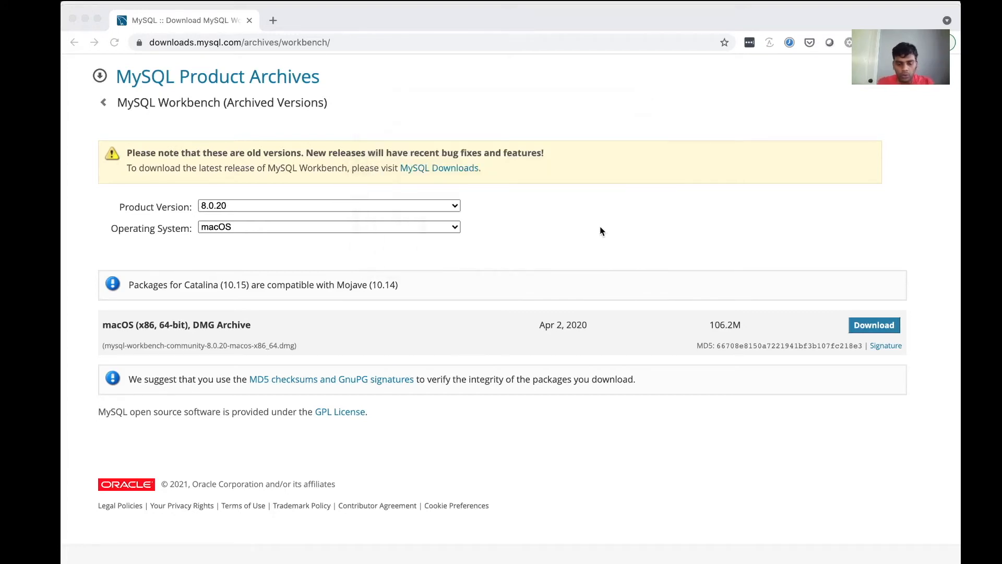
key(super+space)
text(sys)
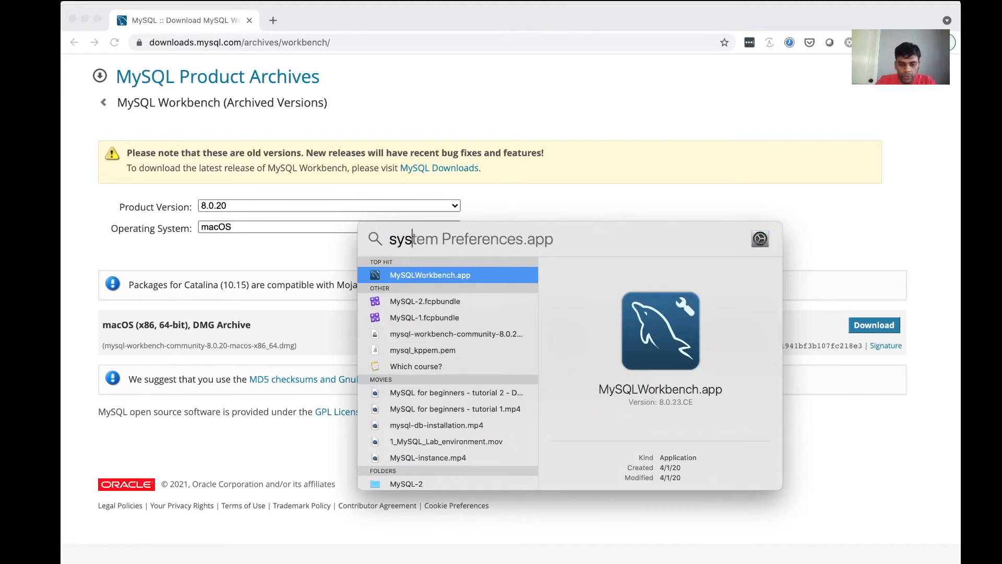
key(Return)
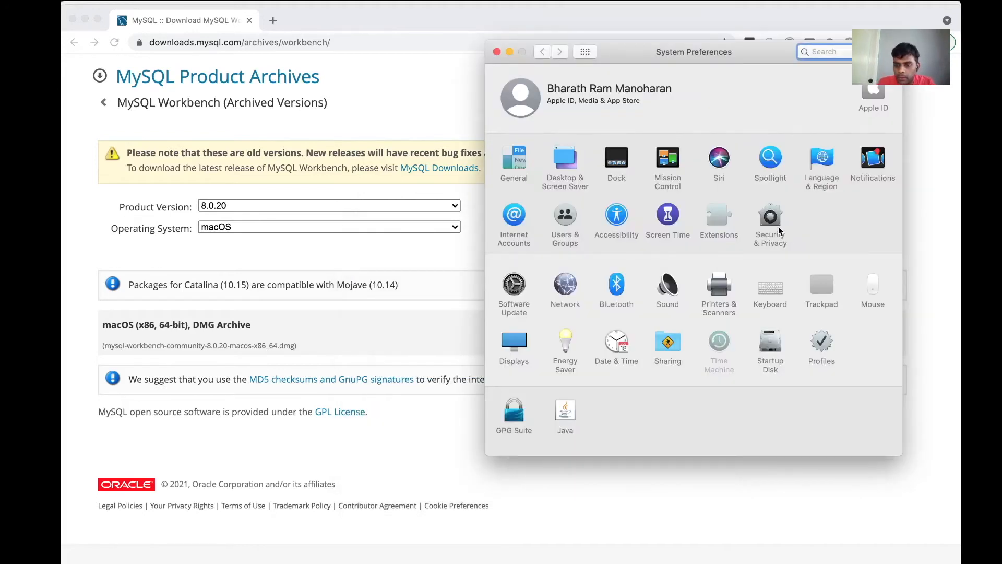
Step: Allow MySQL Workbench with Open Anyway in Security & Privacy, open it, then return to iTerm
click(775, 220)
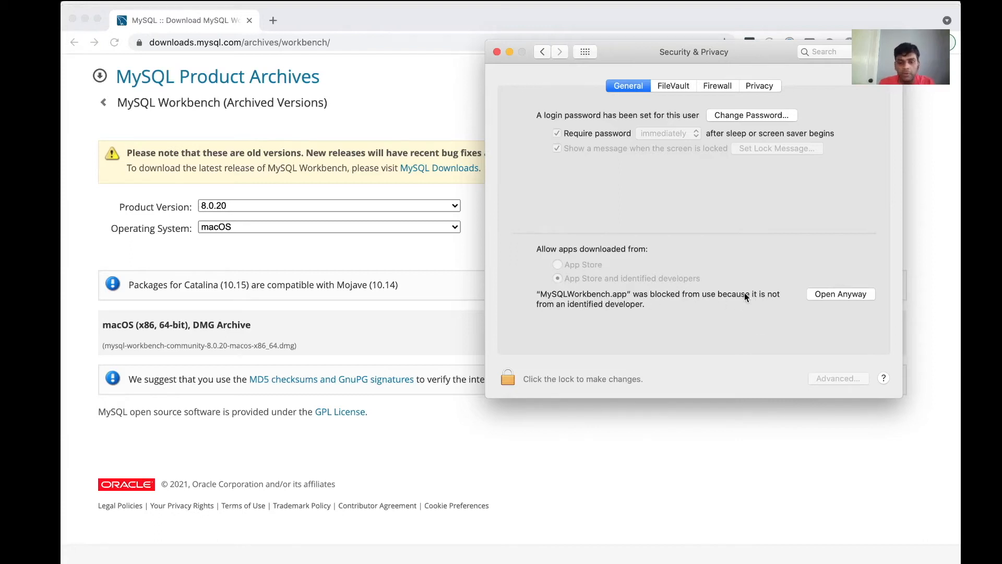
click(818, 297)
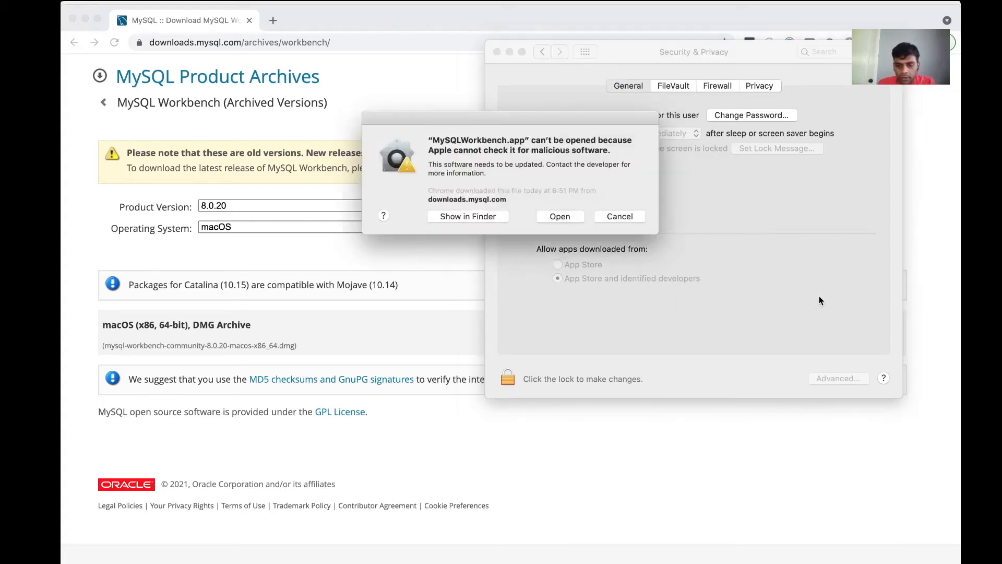
click(568, 215)
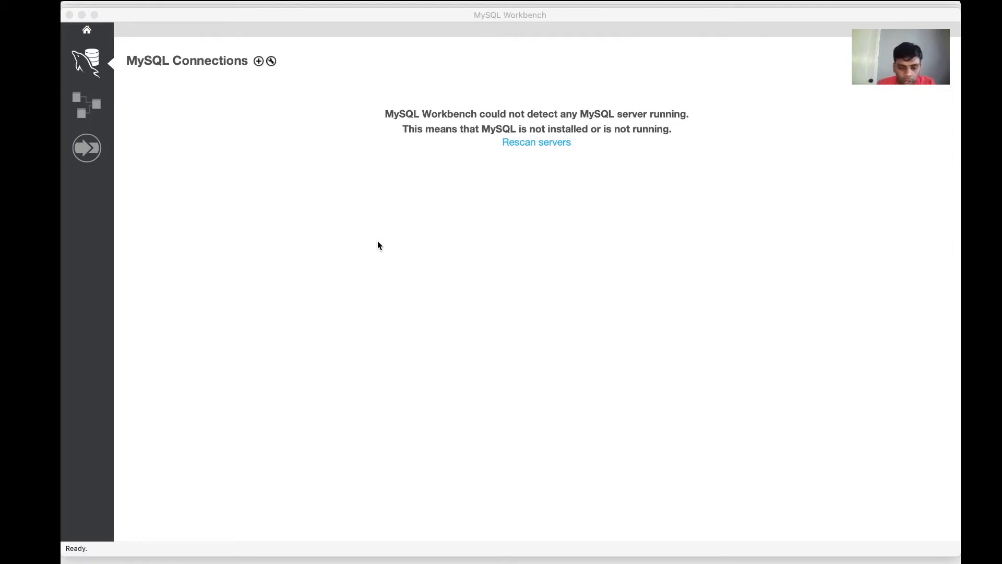
click(504, 538)
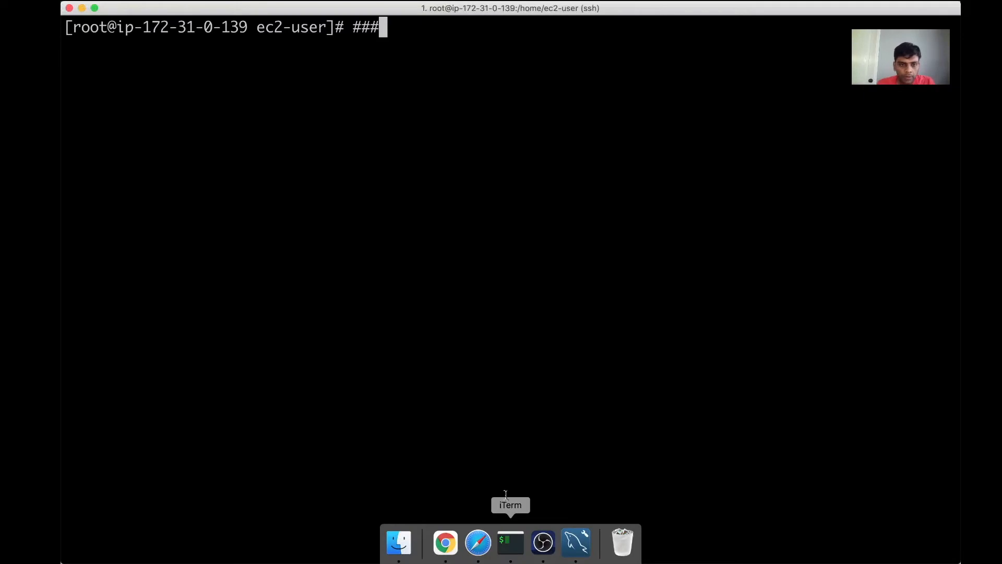
Step: Run systemctl status mysqld and confirm the service is active and running
key(BackSpace)
key(BackSpace)
key(BackSpace)
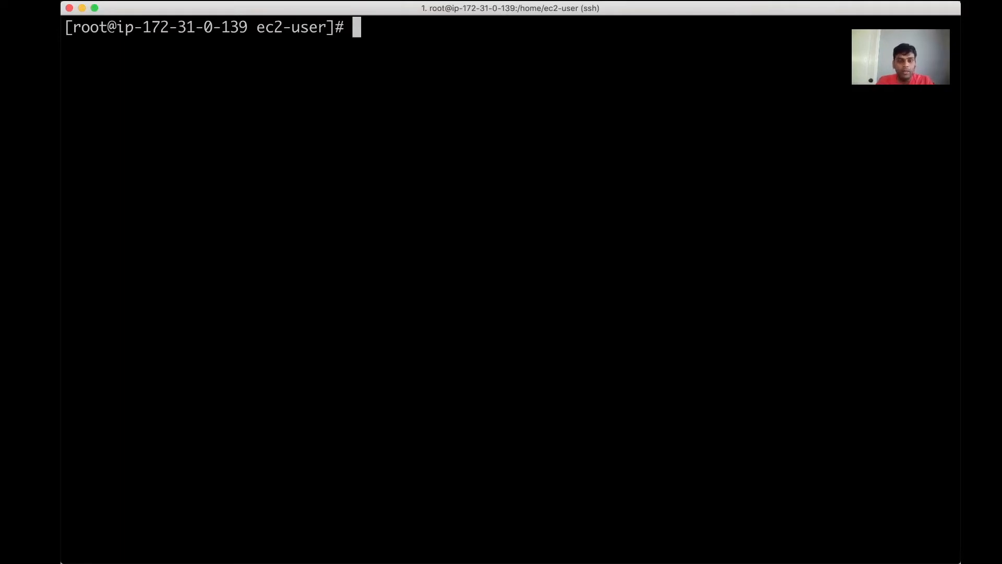
key(Up)
key(Up)
key(Up)
key(Up)
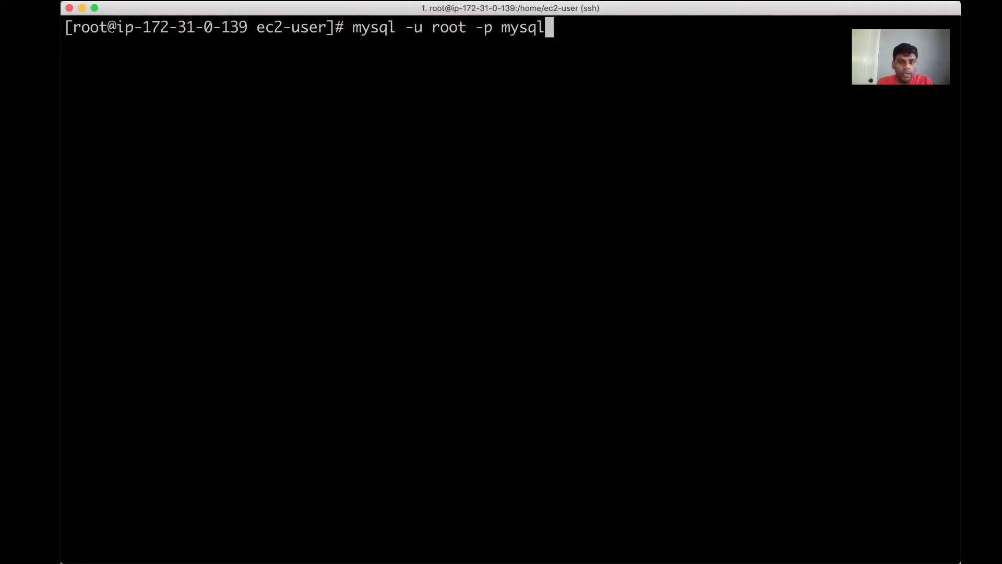
key(Return)
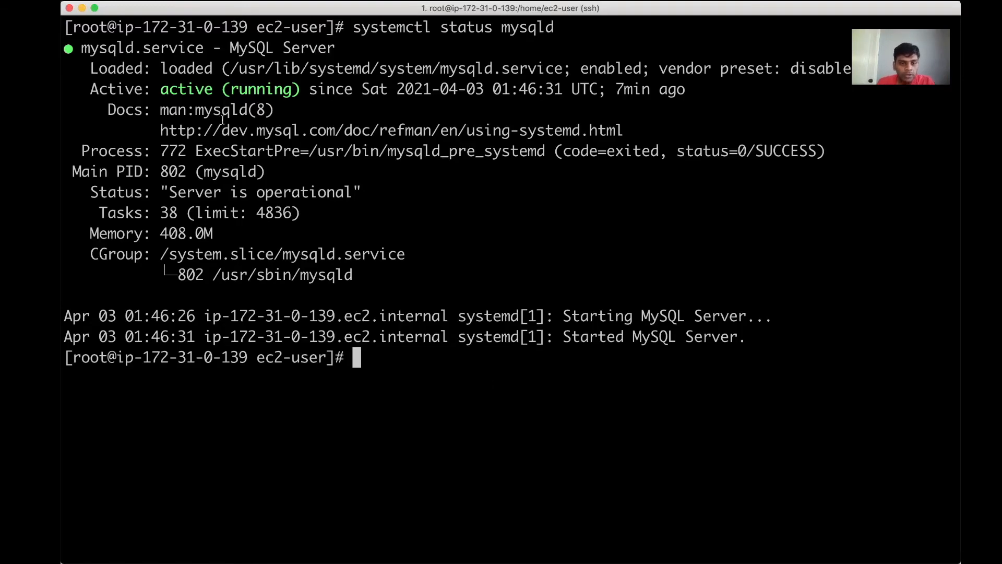
double_click(194, 89)
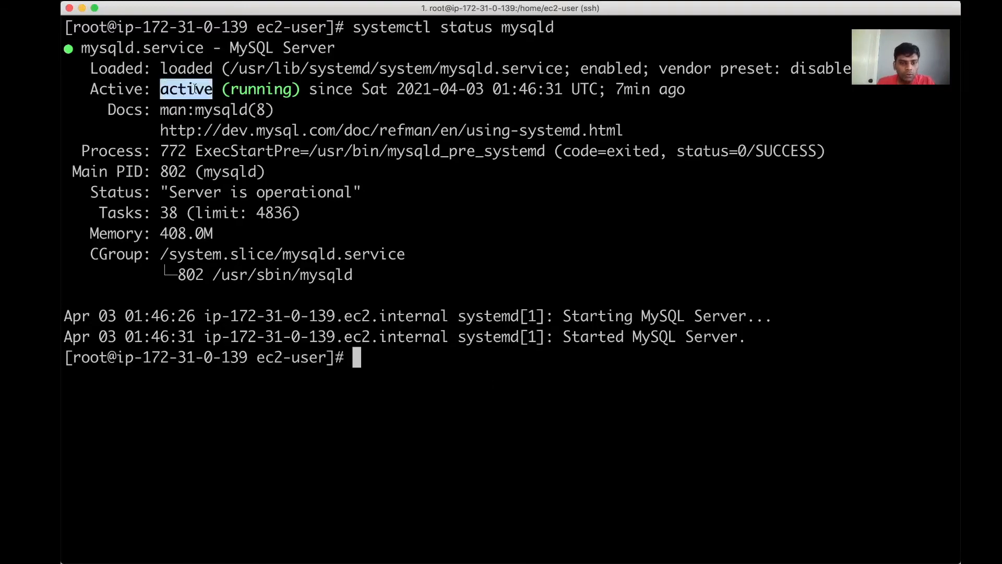
click(257, 219)
Step: Clear the screen and log into MySQL as root on the mysql database with mysql -u root -p mysql
text(clear)
key(Return)
key(Up)
key(Up)
key(Up)
key(Up)
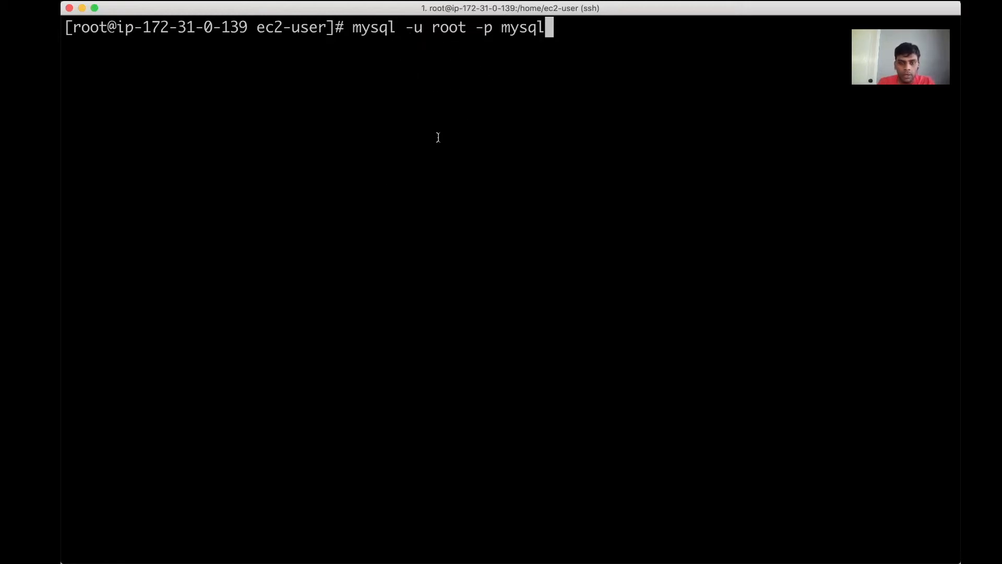
key(Return)
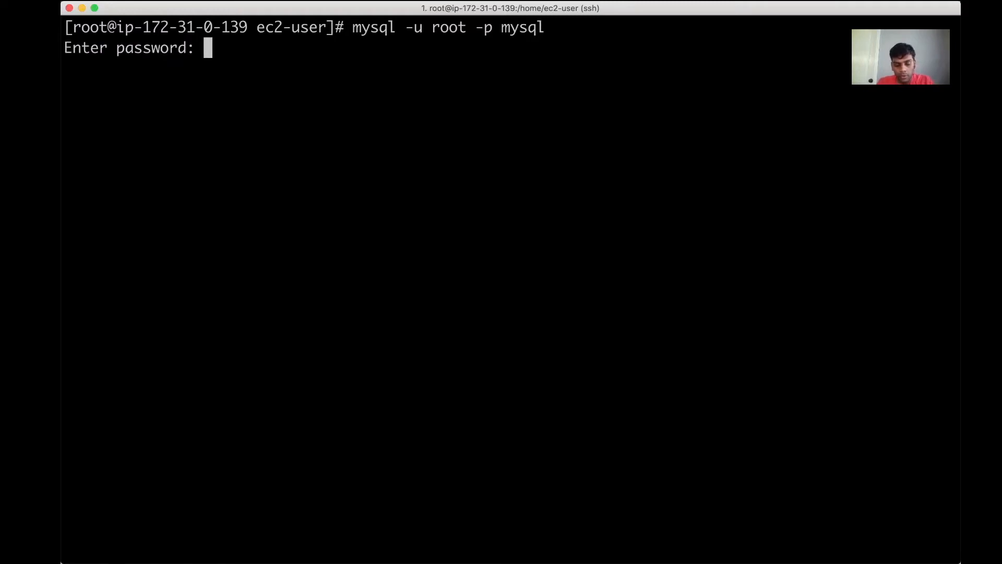
key(Return)
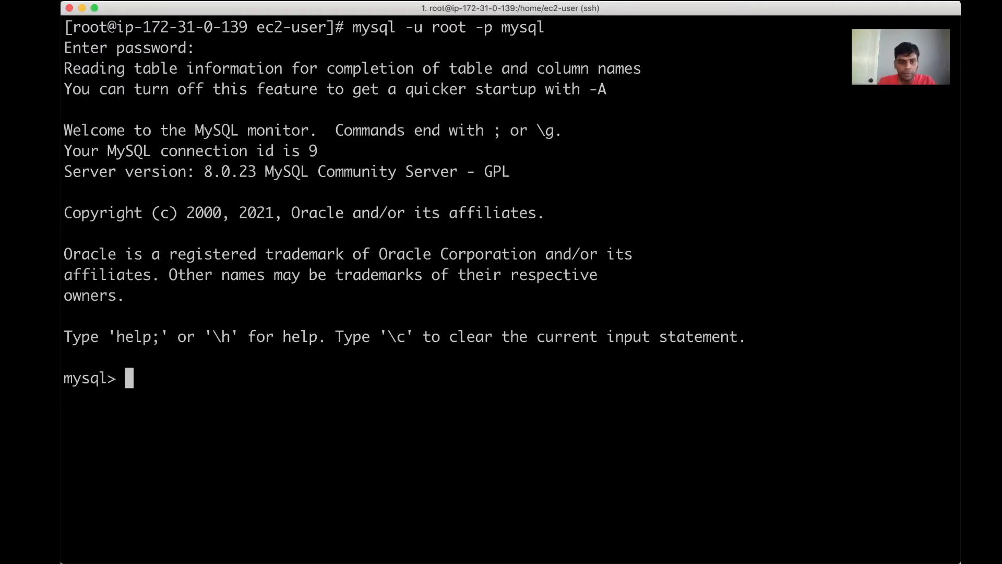
Step: Run select User, Host from user; listing four accounts, all restricted to localhost
text(select * from)
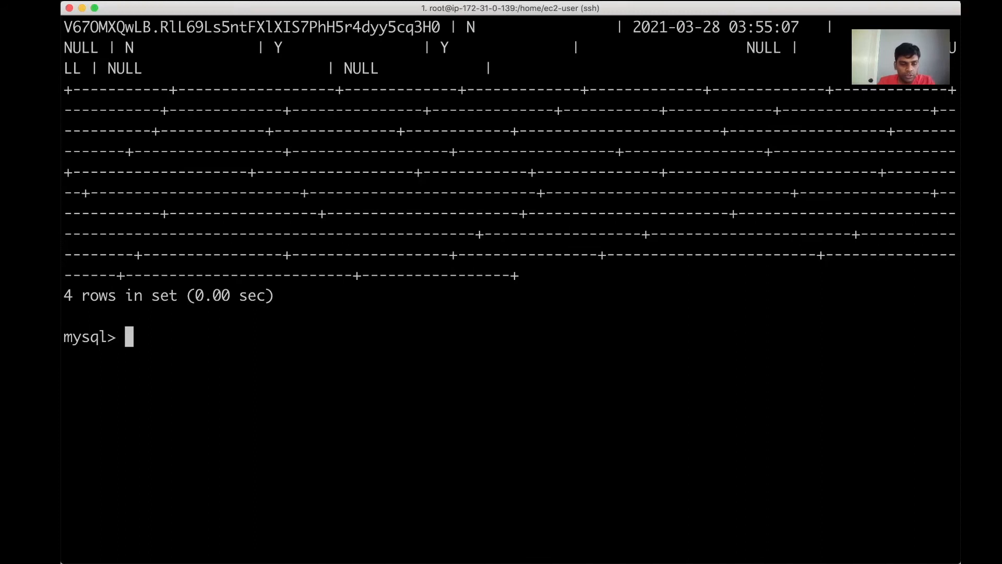
key(Up)
key(Left)
key(Left)
key(Left)
key(Left)
key(Left)
key(Left)
key(Left)
key(Left)
key(Left)
key(Left)
key(Left)
key(BackSpace)
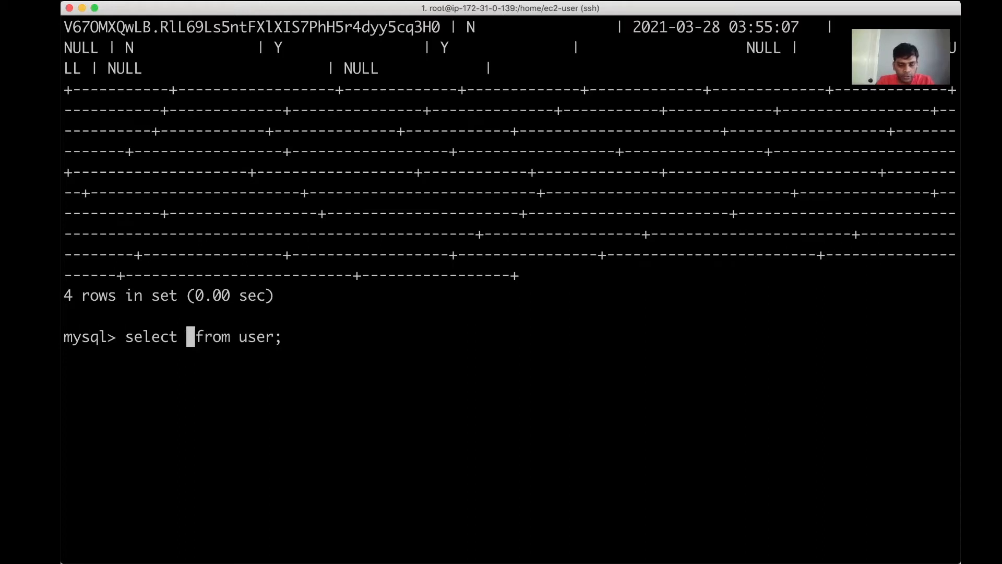
text(User, Host)
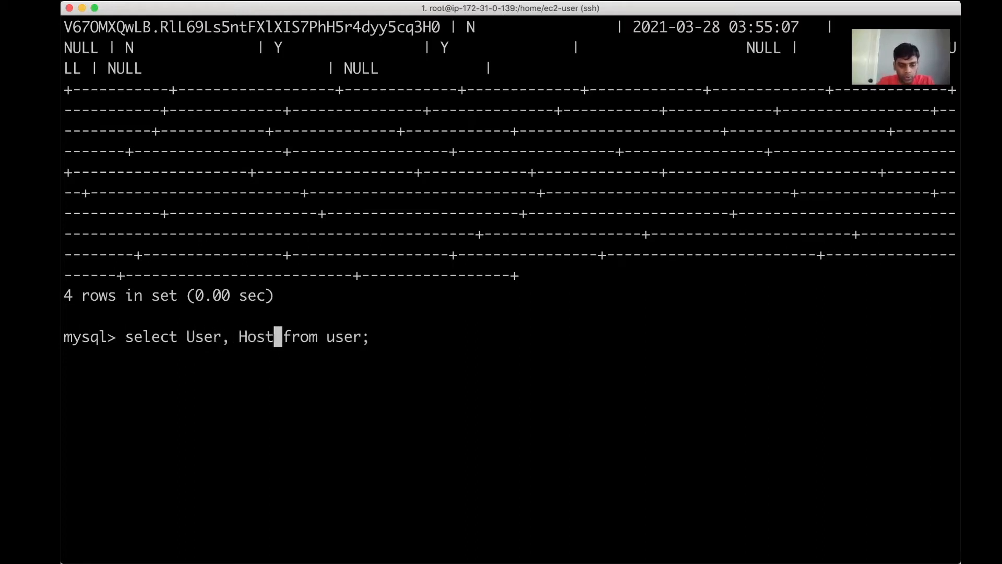
key(Return)
key(Return)
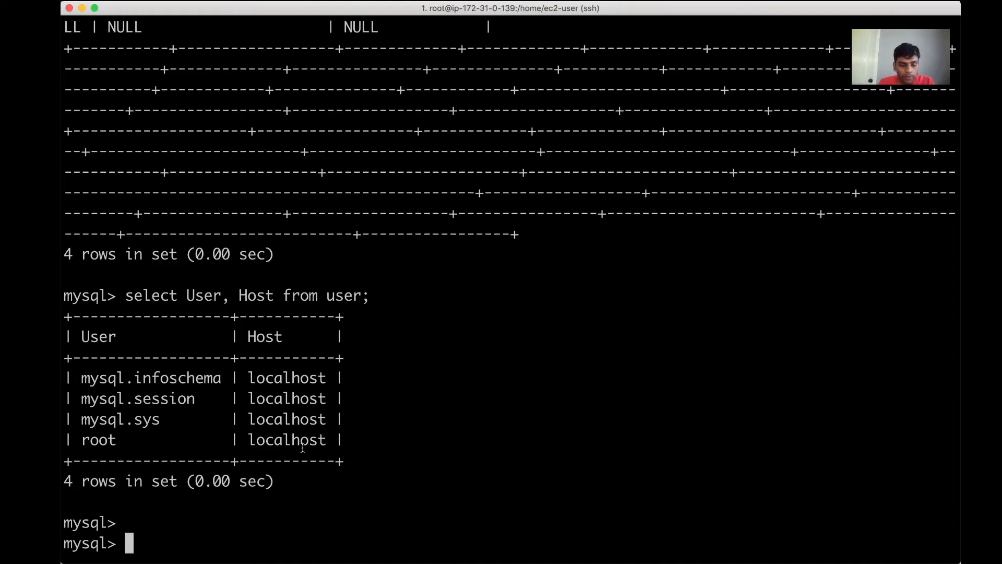
double_click(287, 441)
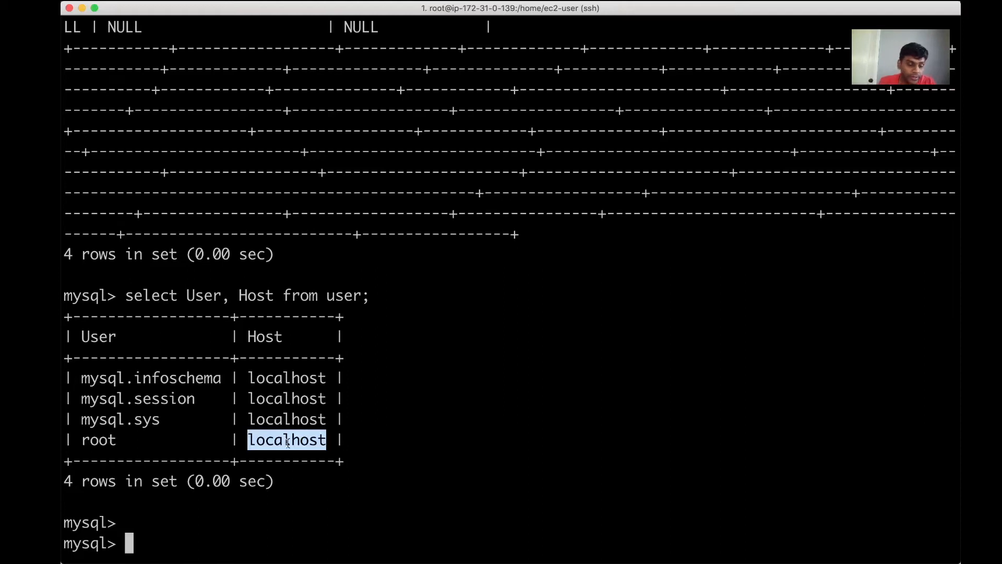
click(219, 452)
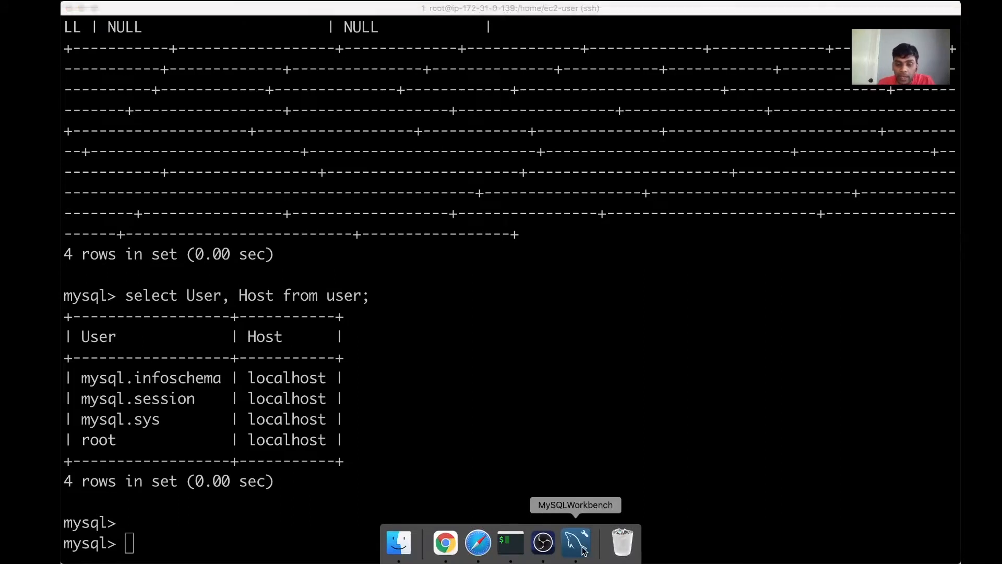
click(583, 550)
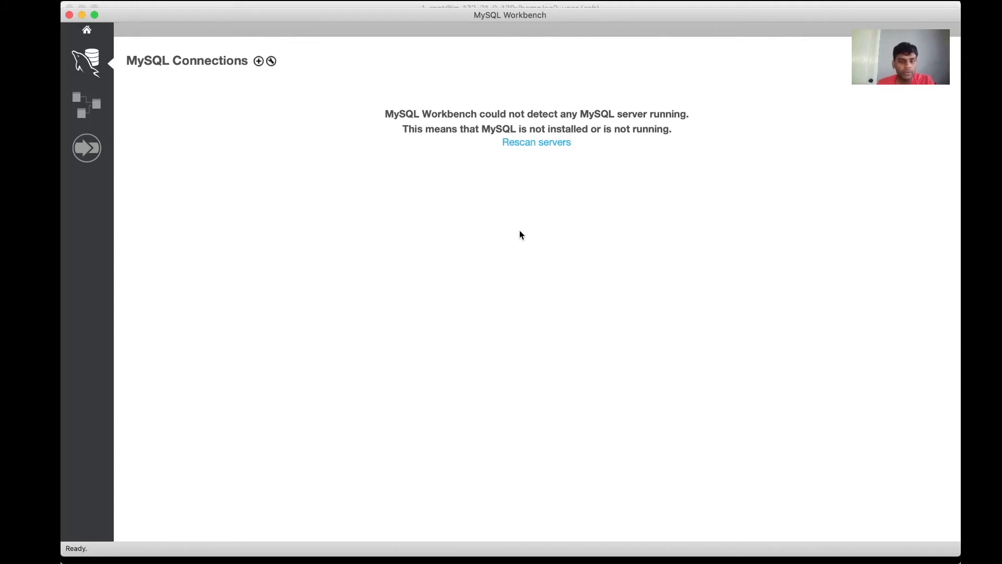
key(super+Tab)
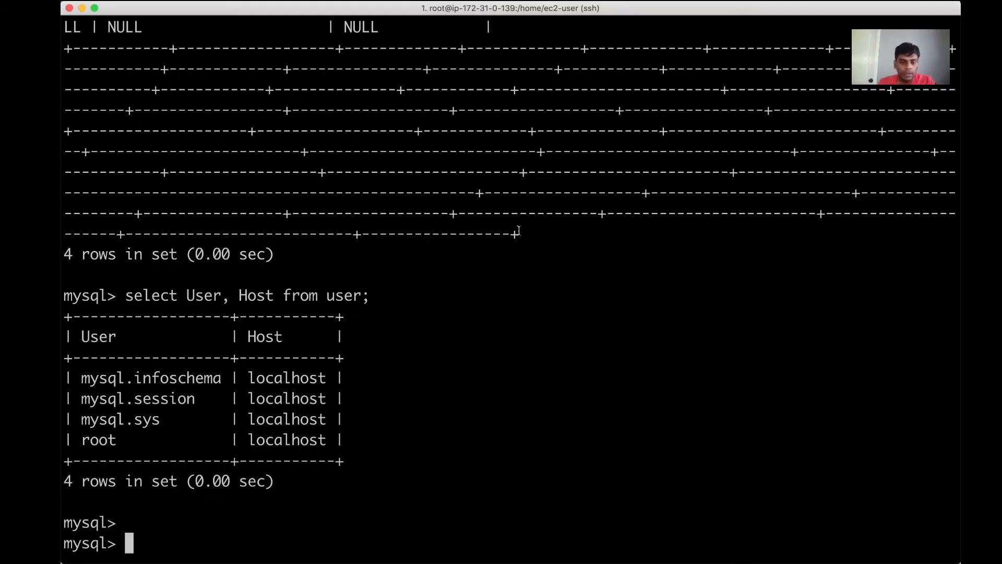
key(super+Tab)
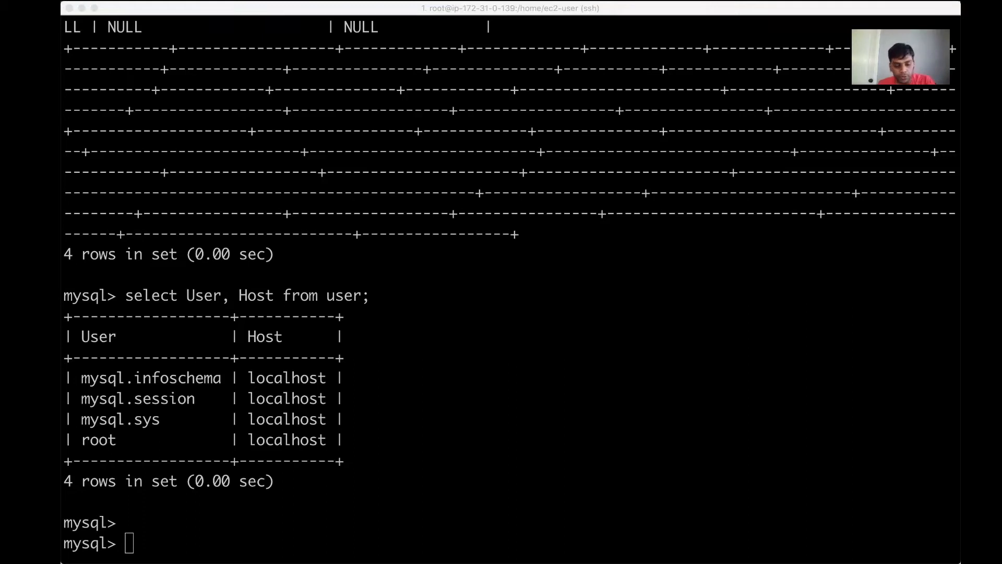
Step: Create user 'dbauser'@'%' and grant it all privileges on *.* with grant option
click(522, 359)
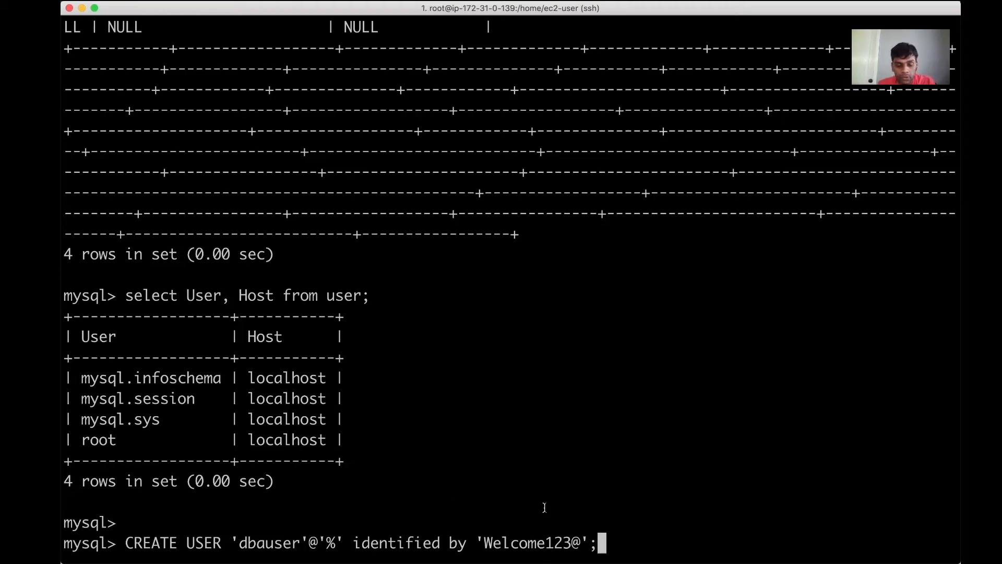
key(Return)
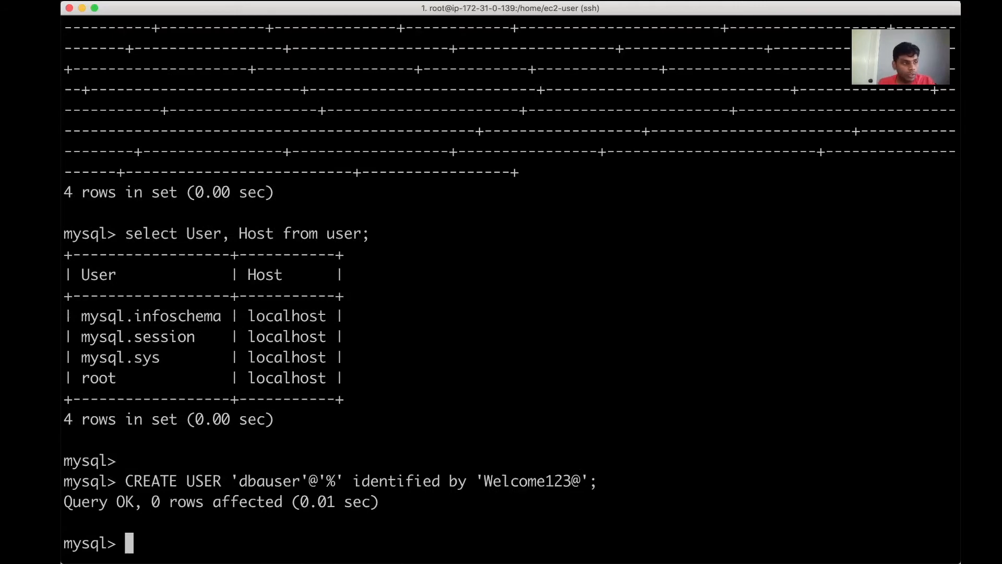
key(super+Tab)
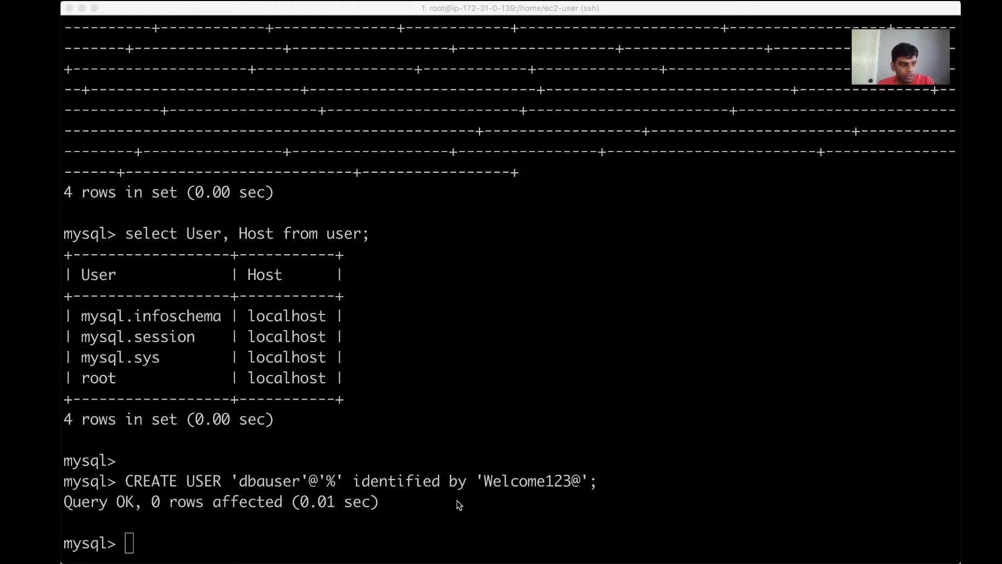
click(581, 327)
text(GRANT ALL PRIVILEGES ON *.* to 'dbauser'@'%' WITH GRANT OPTION;)
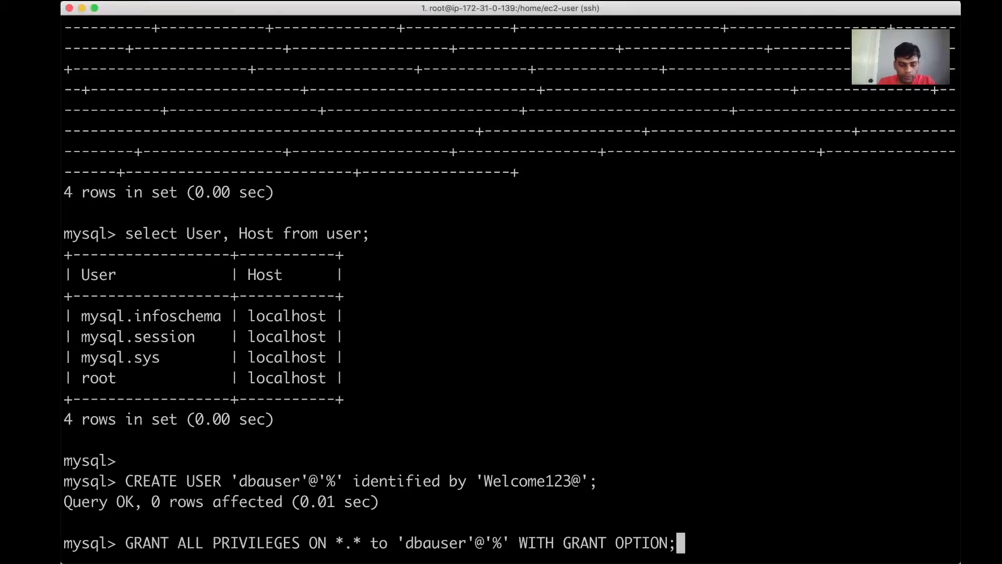
key(Return)
Step: Run FLUSH PRIVILEGES;, exit the mysql client, and bring the EC2 instances console forward
text(FL)
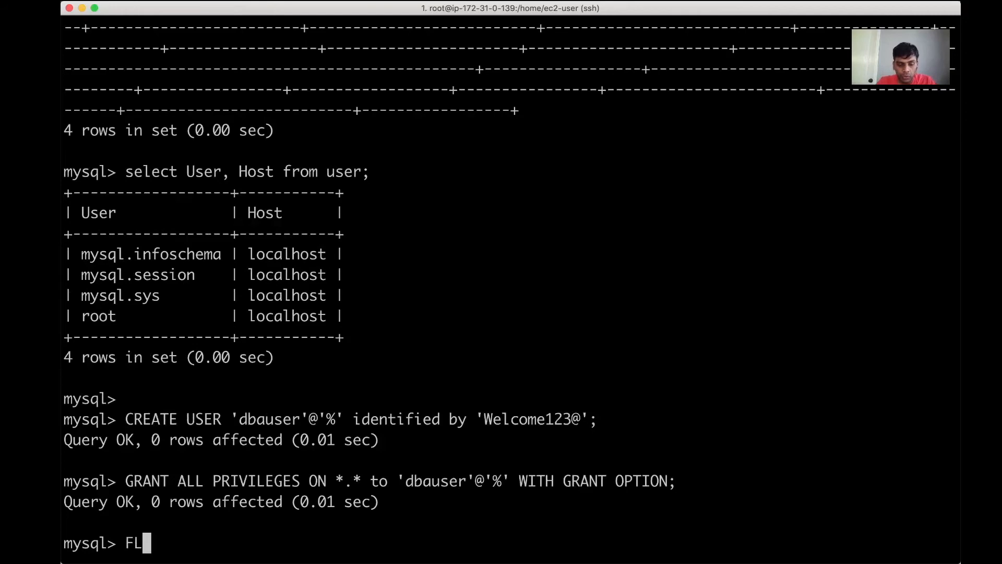
text(USH PRIVILEGES;)
key(Return)
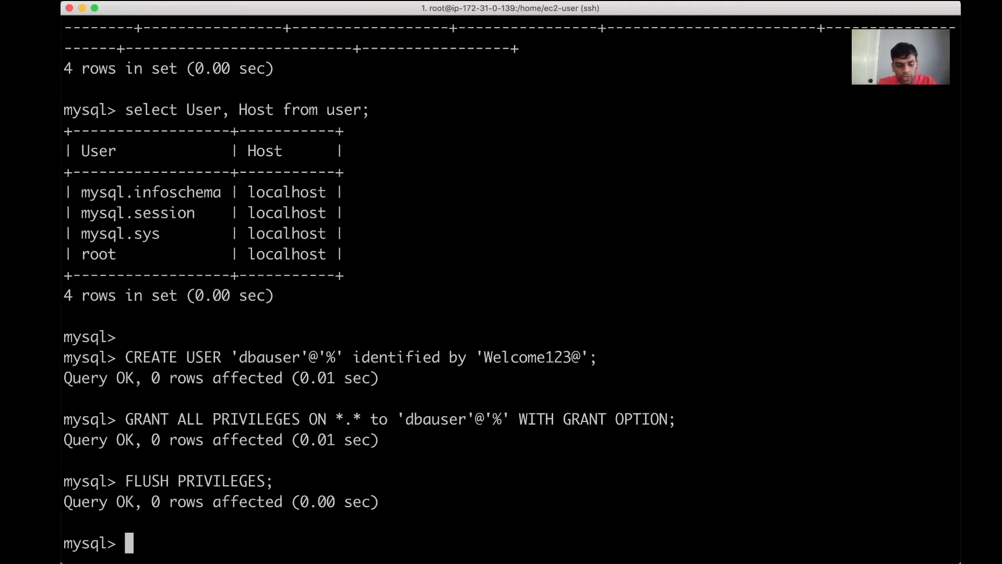
text(exit)
key(Return)
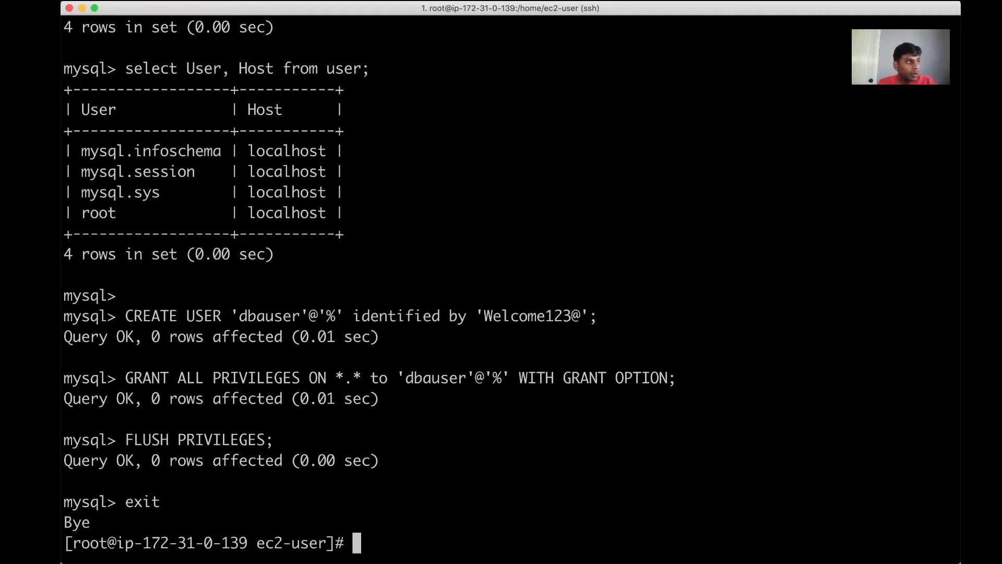
key(super+Tab)
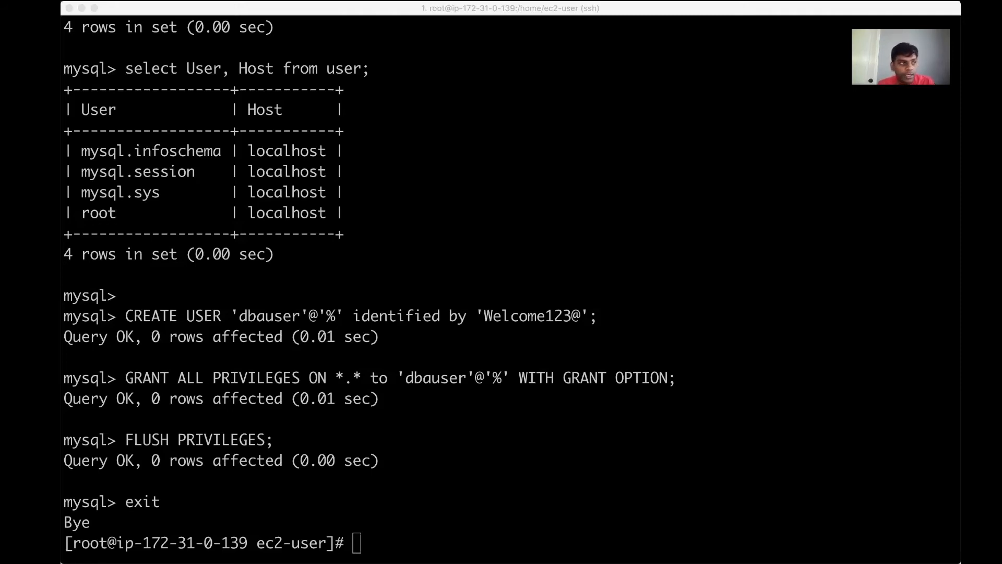
key(super+Tab)
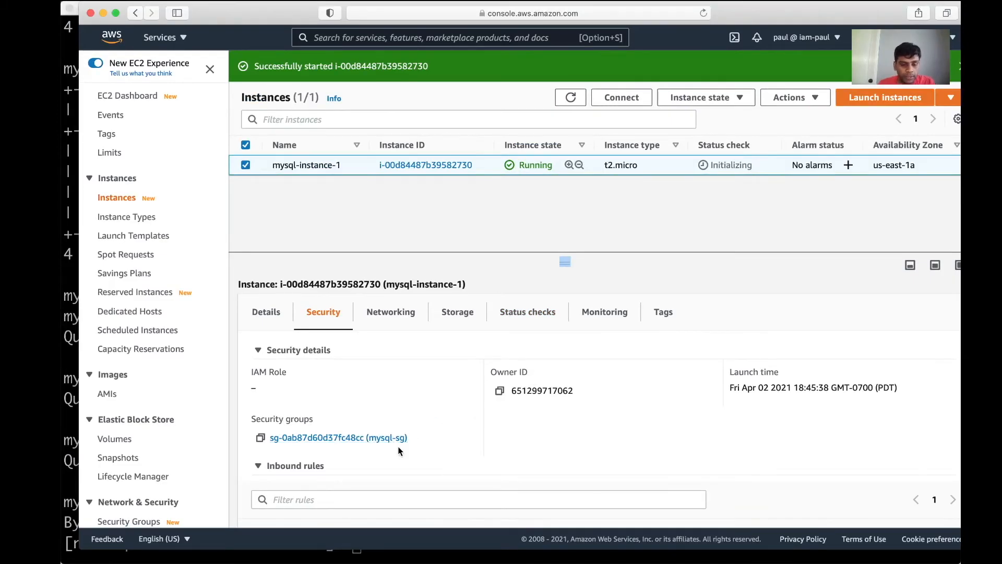
Step: Show mysql-sg's inbound rules, confirming ports 22 and 3306 open to 0.0.0.0/0
scroll(400, 451, down, 5)
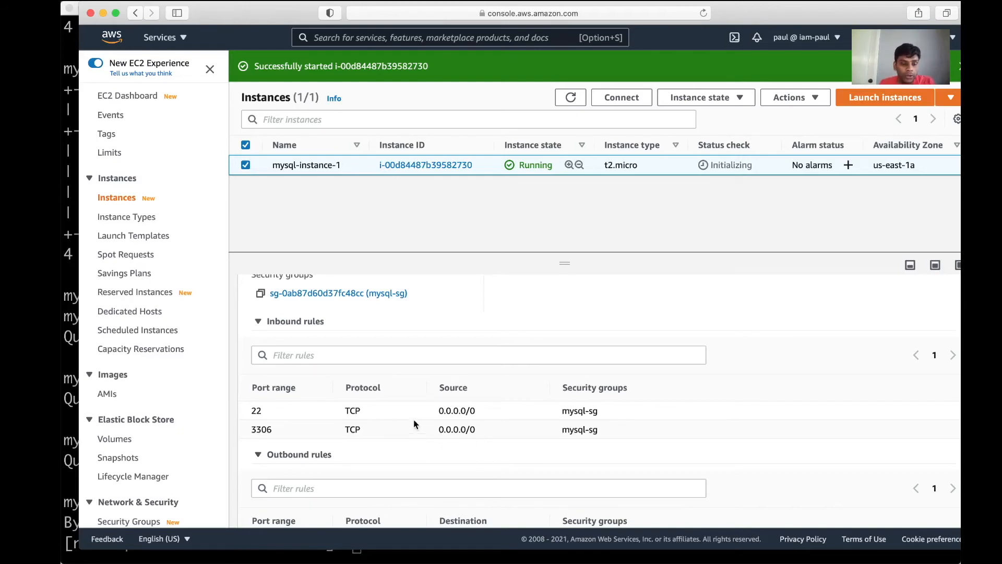
click(145, 522)
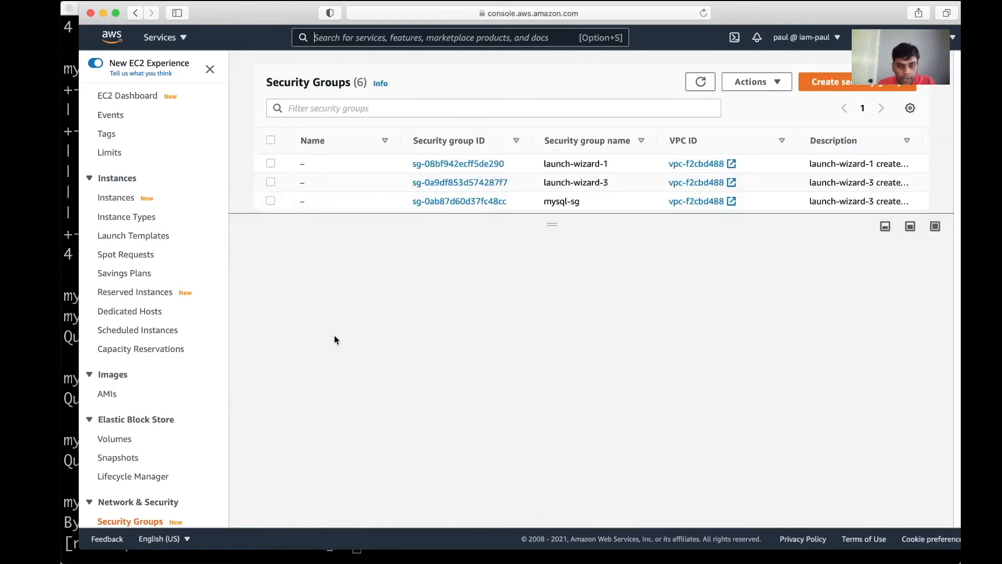
click(364, 205)
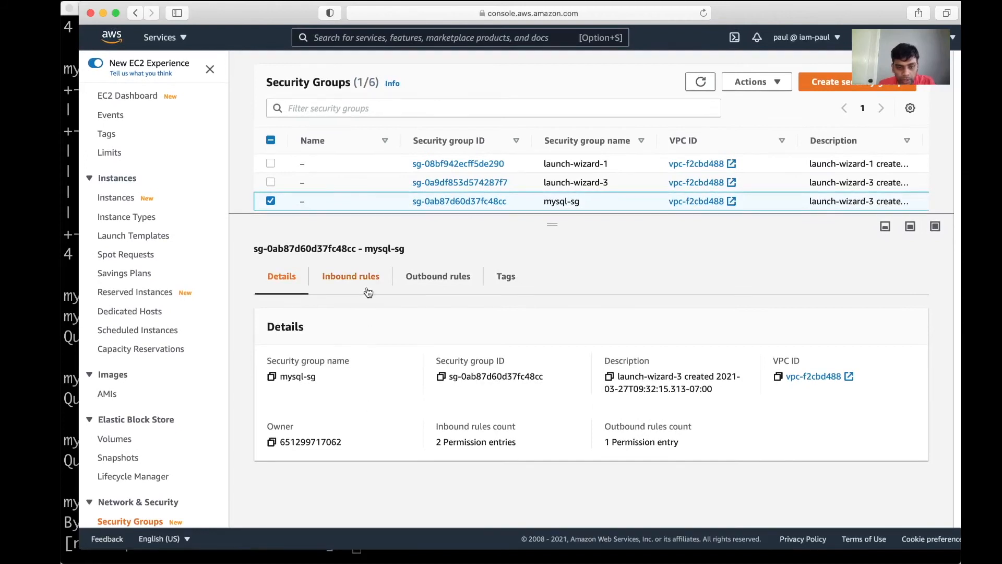
click(367, 290)
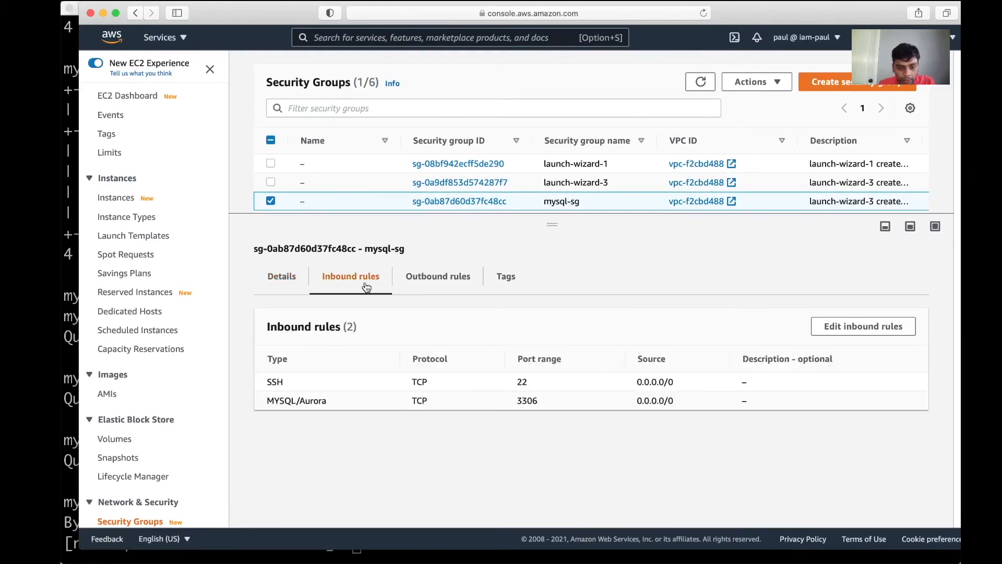
Step: Open mysql-sg's inbound rule editor, cancel without changes, and switch to MySQL Workbench
click(857, 327)
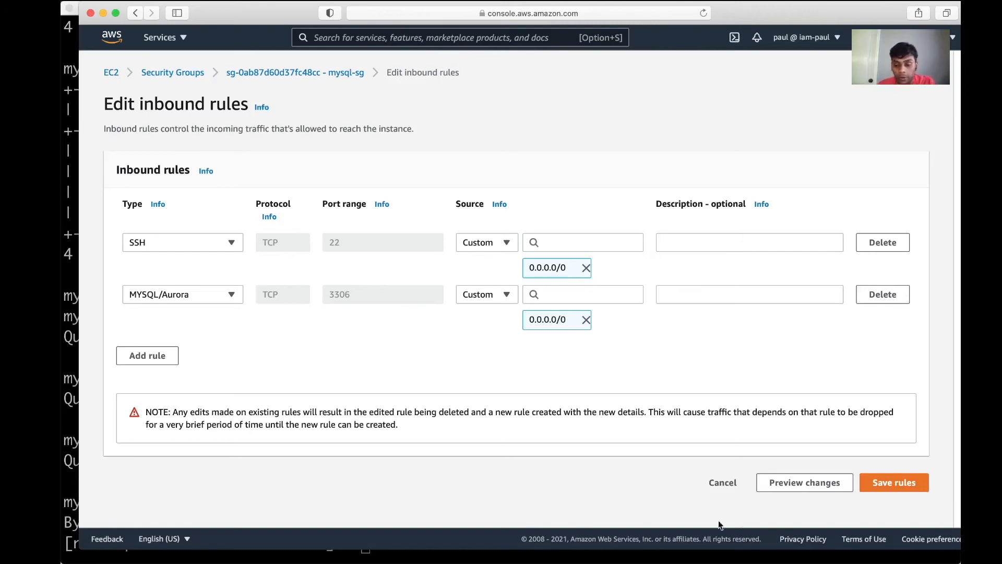
click(720, 483)
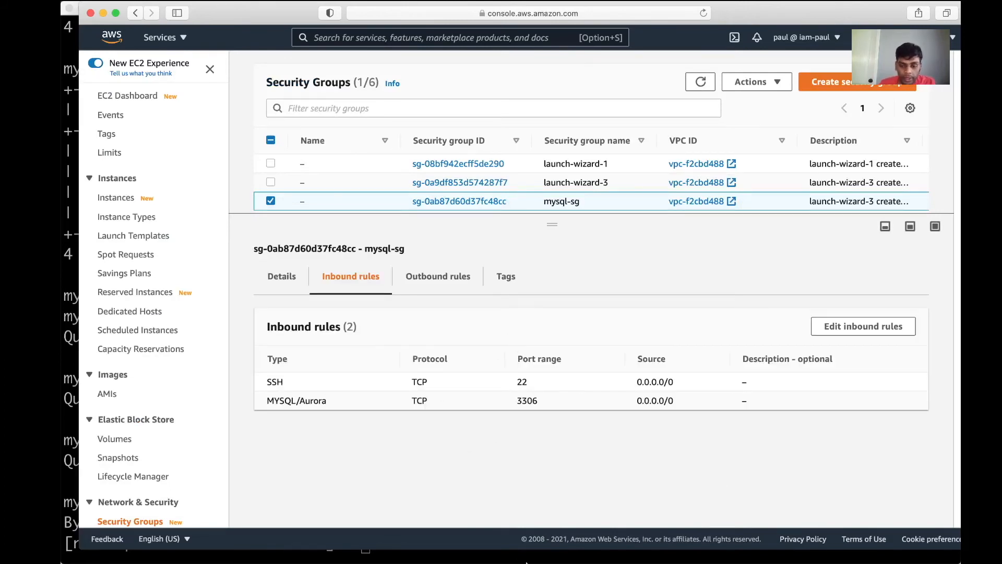
mouse_move(513, 556)
click(574, 554)
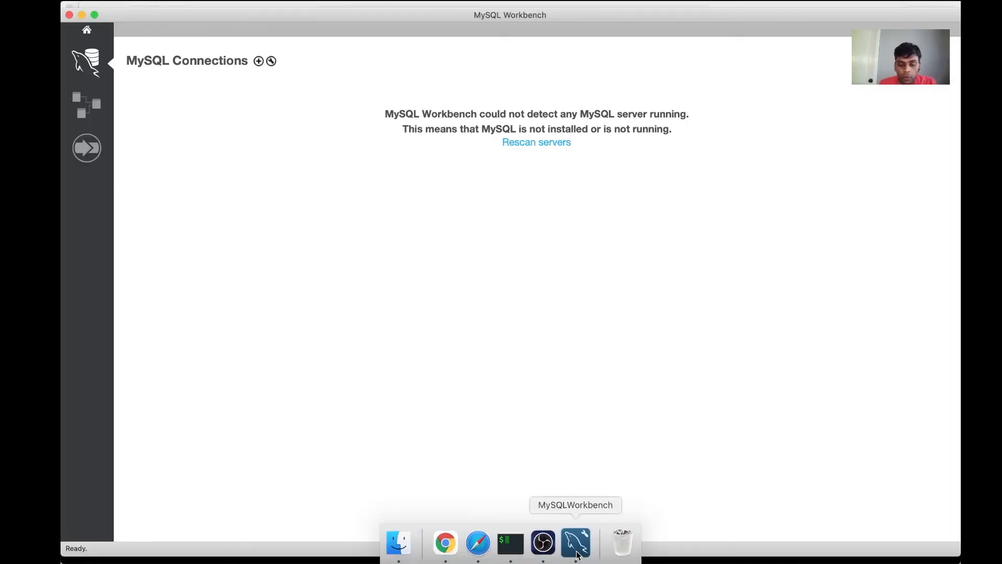
Step: Start a new Workbench connection named mysql-test-db, then show all open windows in Mission Control
click(259, 62)
click(362, 97)
text(mysq)
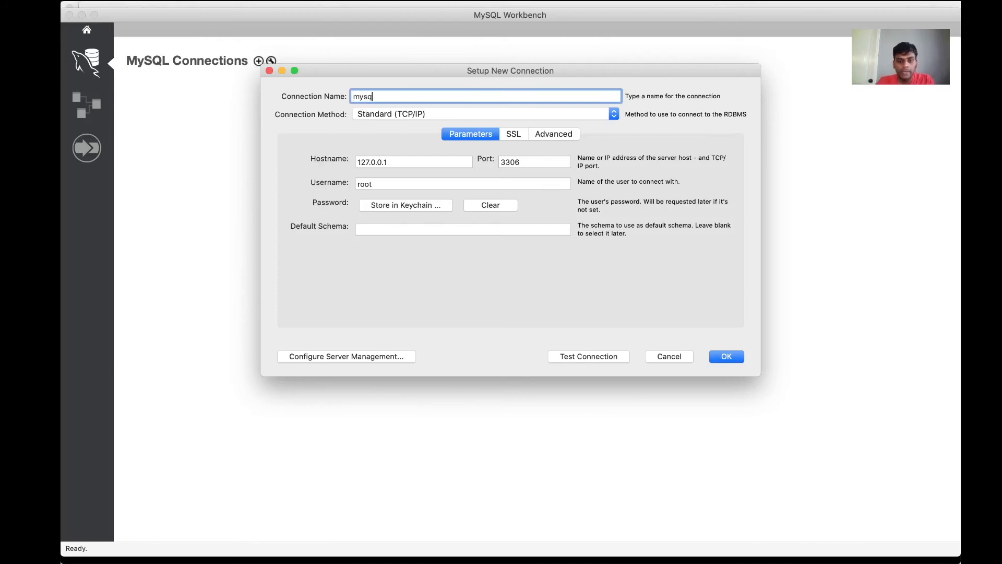
text(l-test-db)
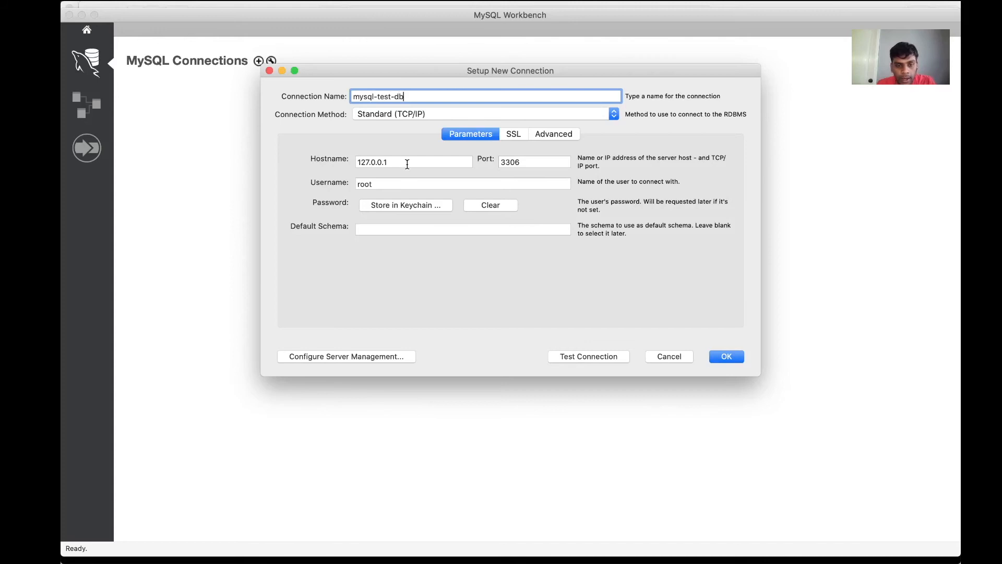
key(Tab)
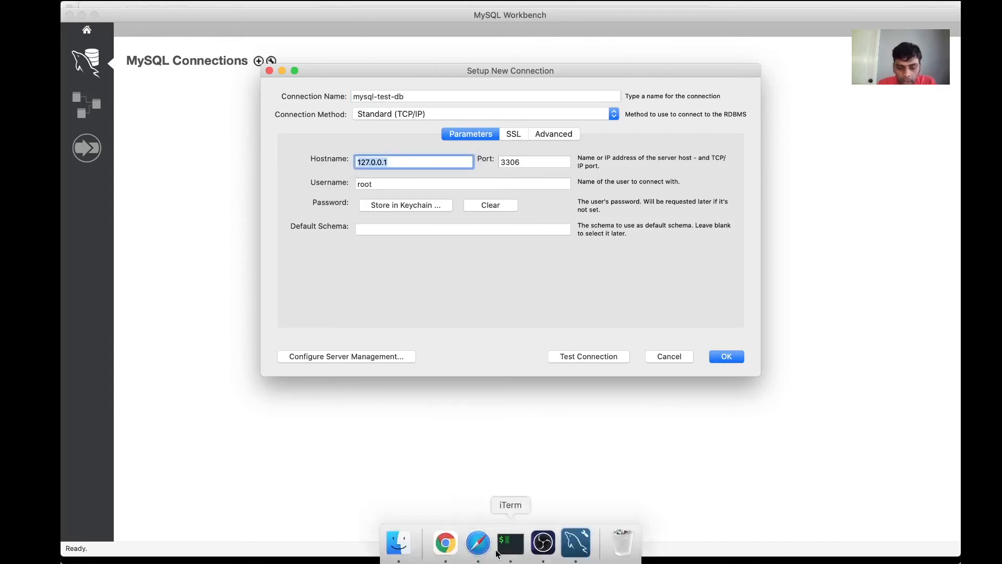
click(449, 547)
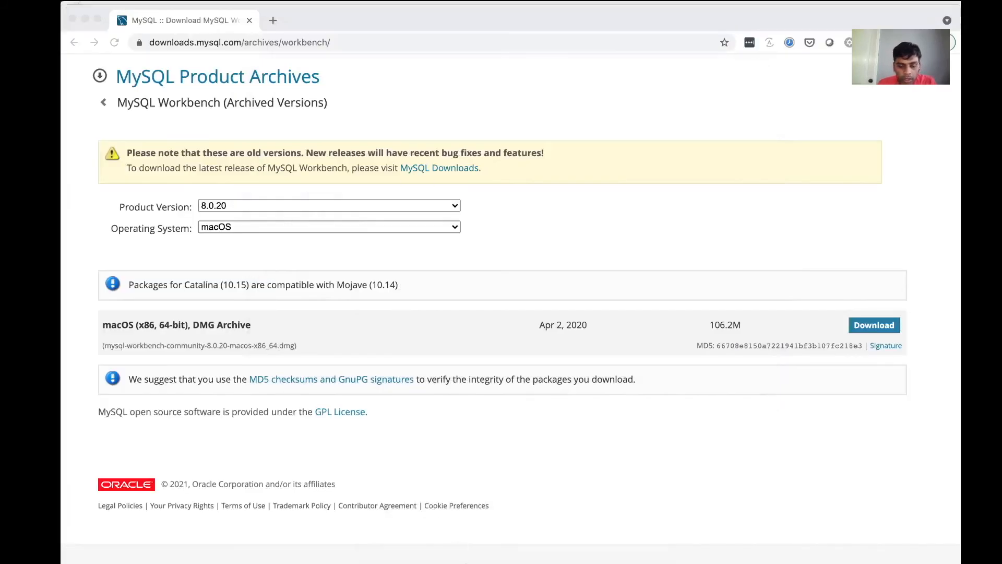
key(ctrl+Up)
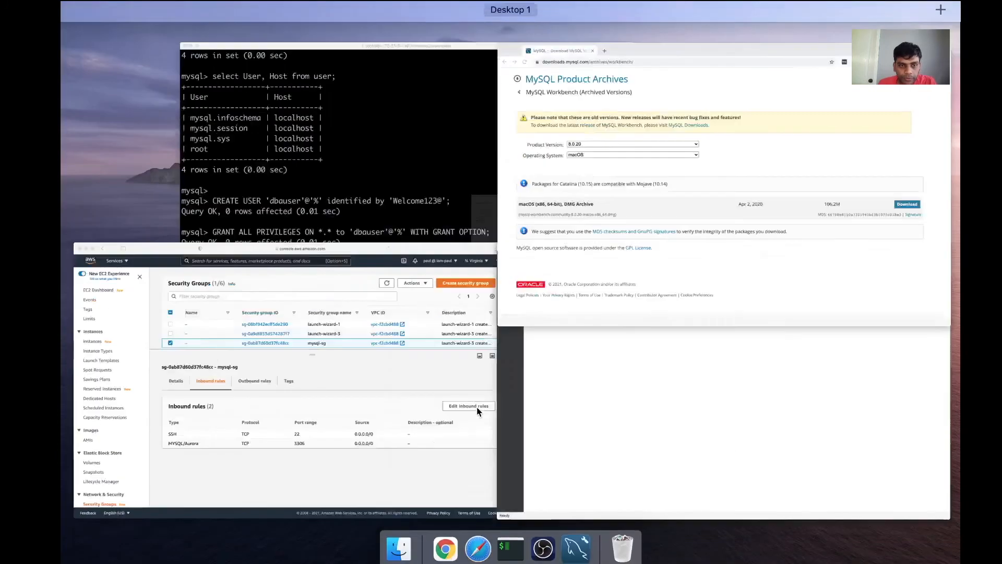
Step: Copy mysql-instance-1's public IPv4 address 54.156.83.174 from the EC2 instance details
click(337, 440)
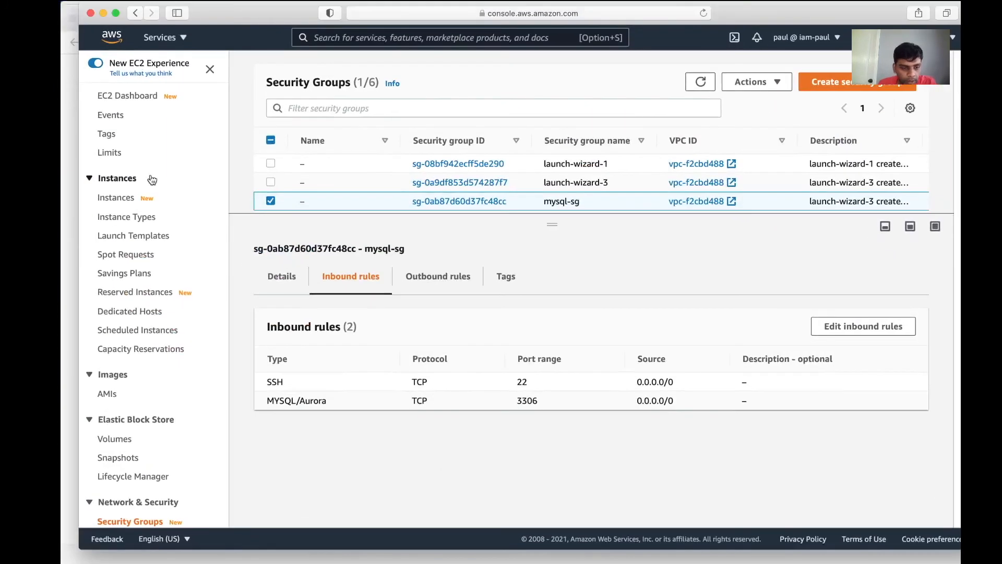
click(116, 197)
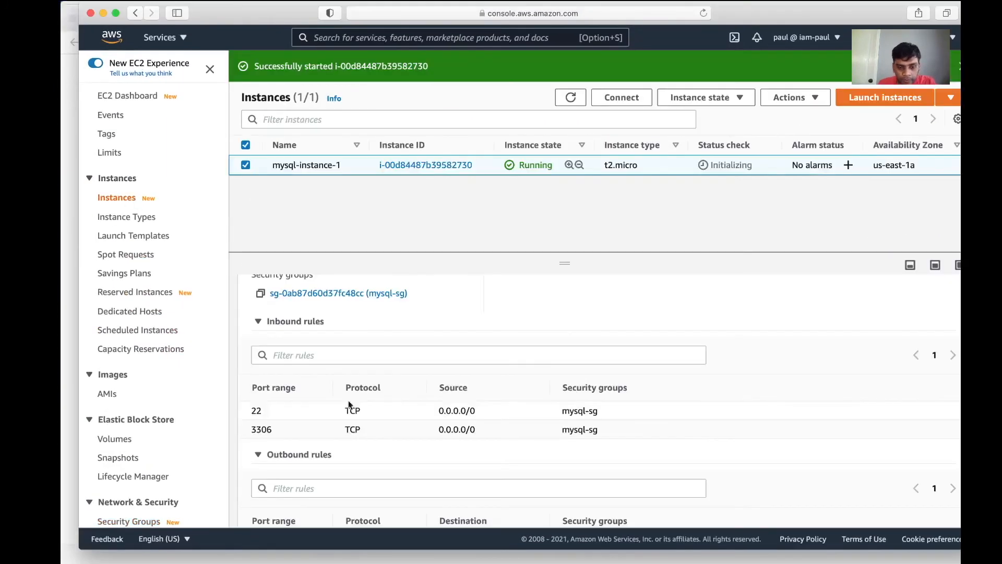
scroll(418, 331, up, 3)
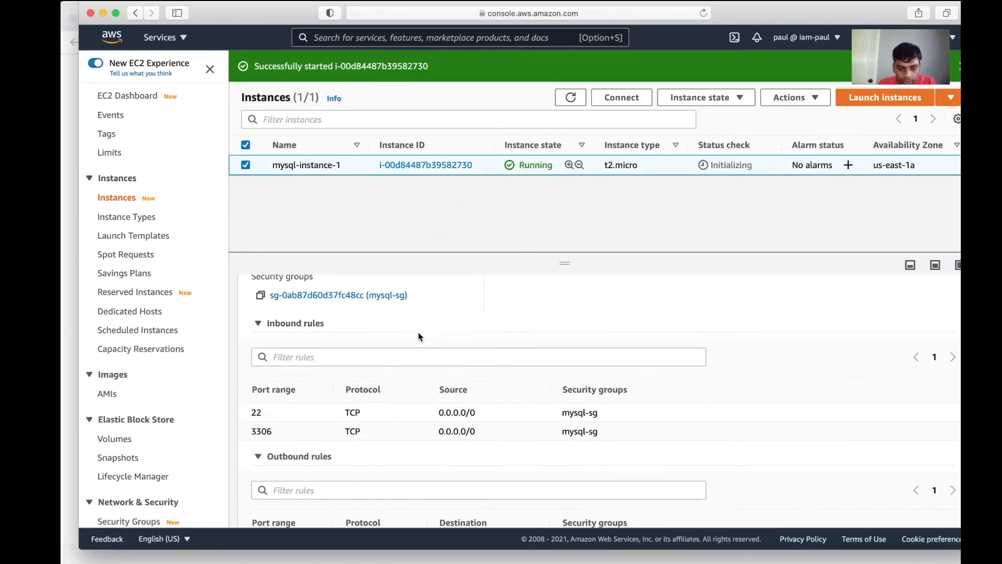
click(269, 312)
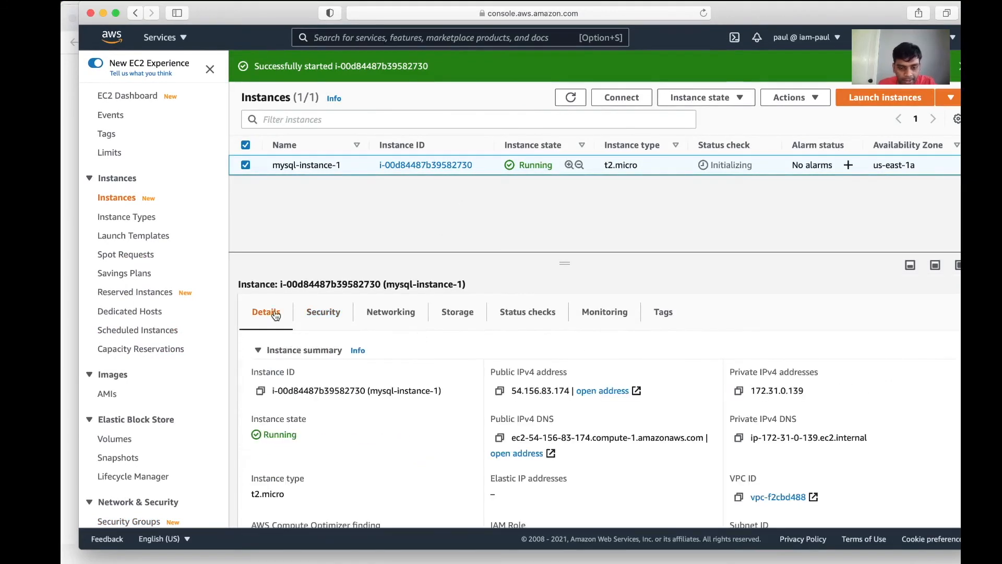
click(499, 391)
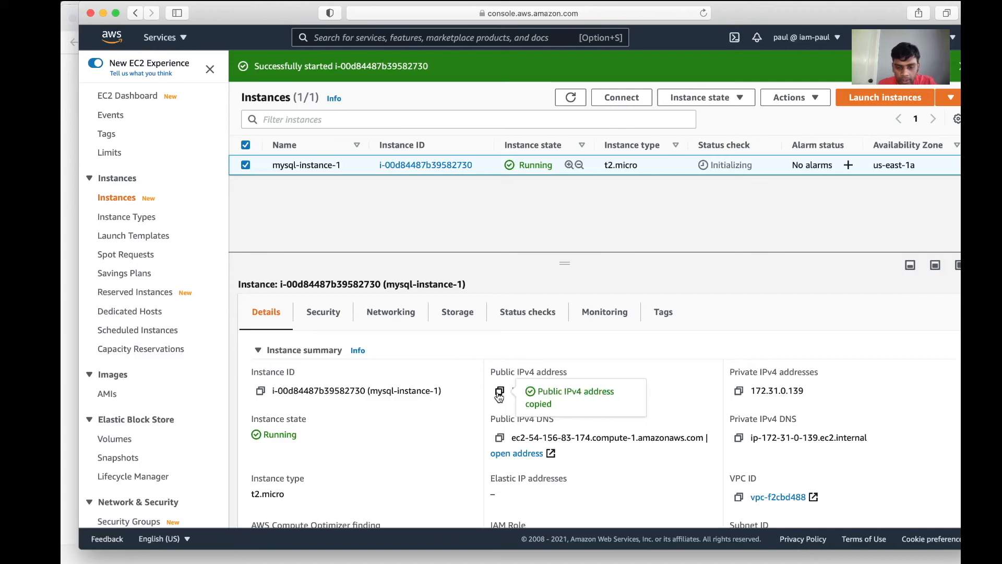
Step: Switch back to MySQL Workbench's new connection setup window
key(super+Tab)
mouse_move(521, 555)
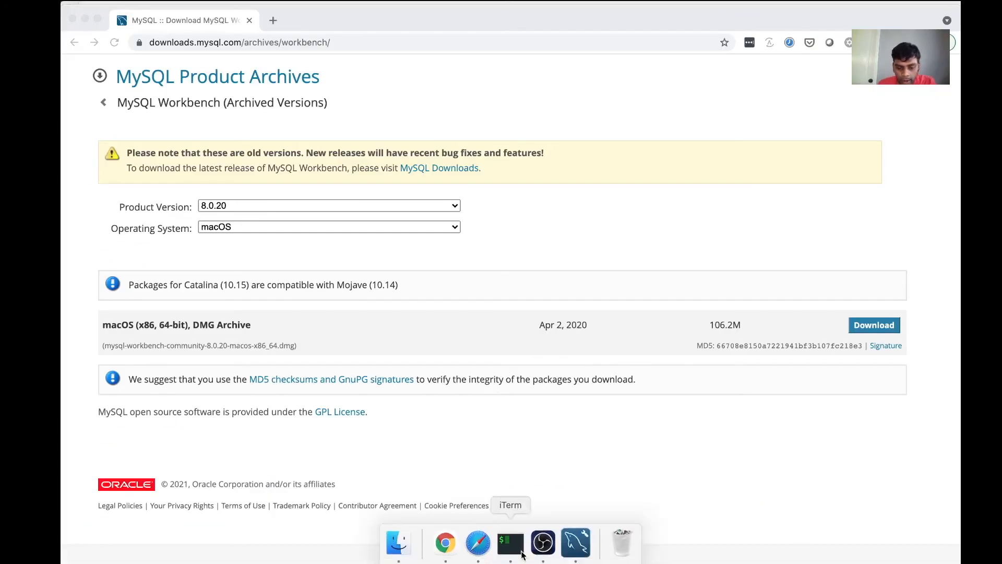
key(super+Tab)
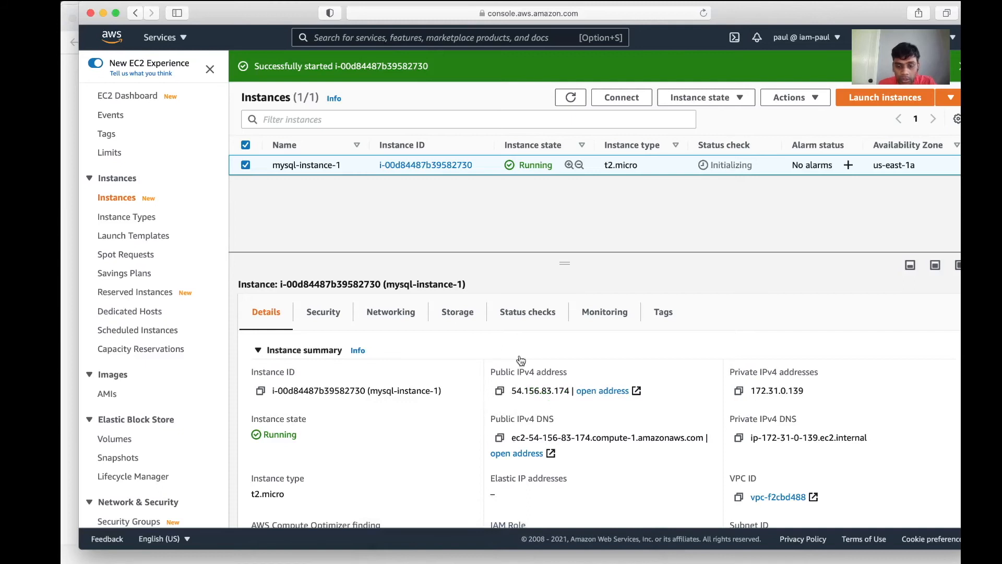
key(super+Tab)
mouse_move(445, 543)
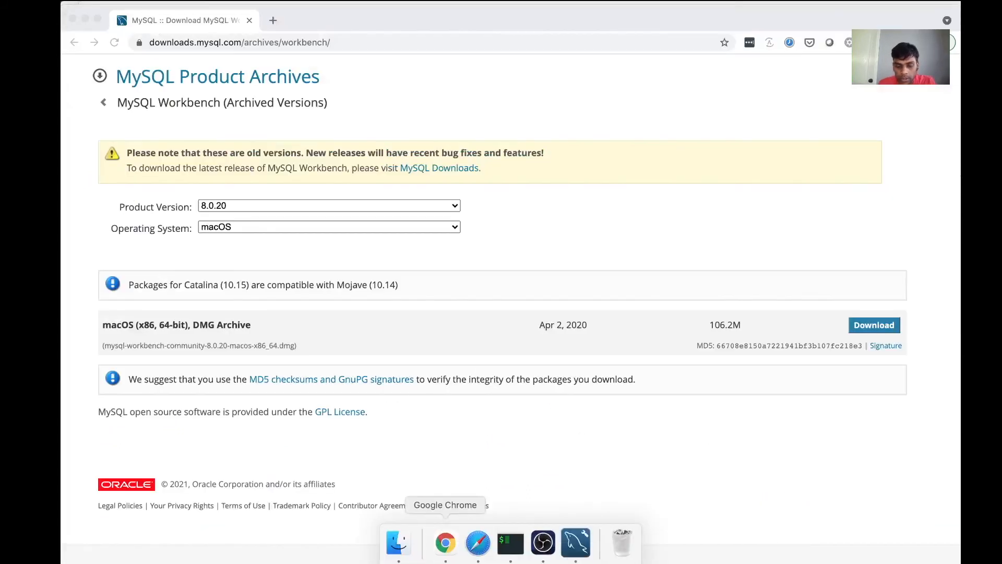
click(510, 543)
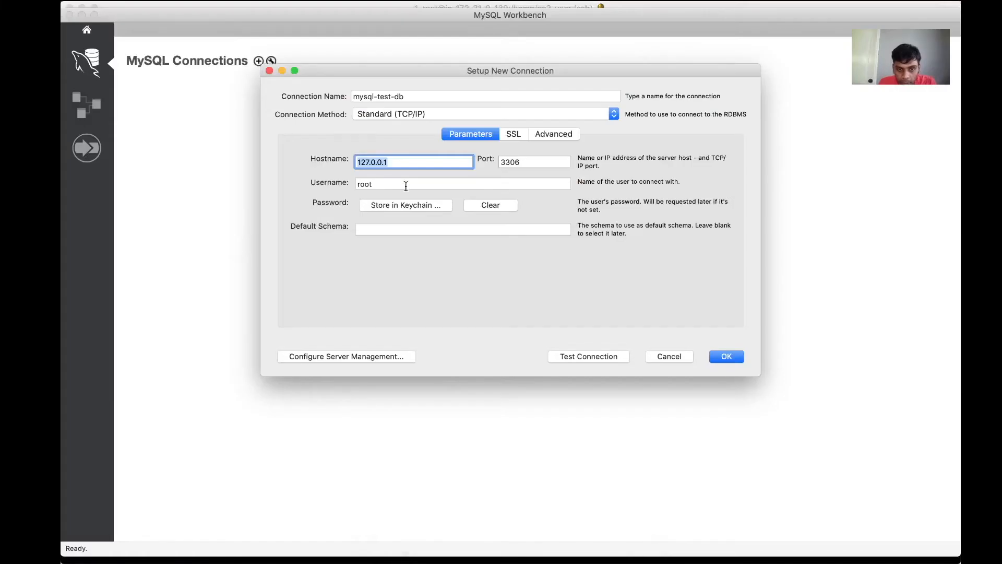
Step: Set the hostname to 54.156.83.174 and replace the root username with dbauser
key(super+v)
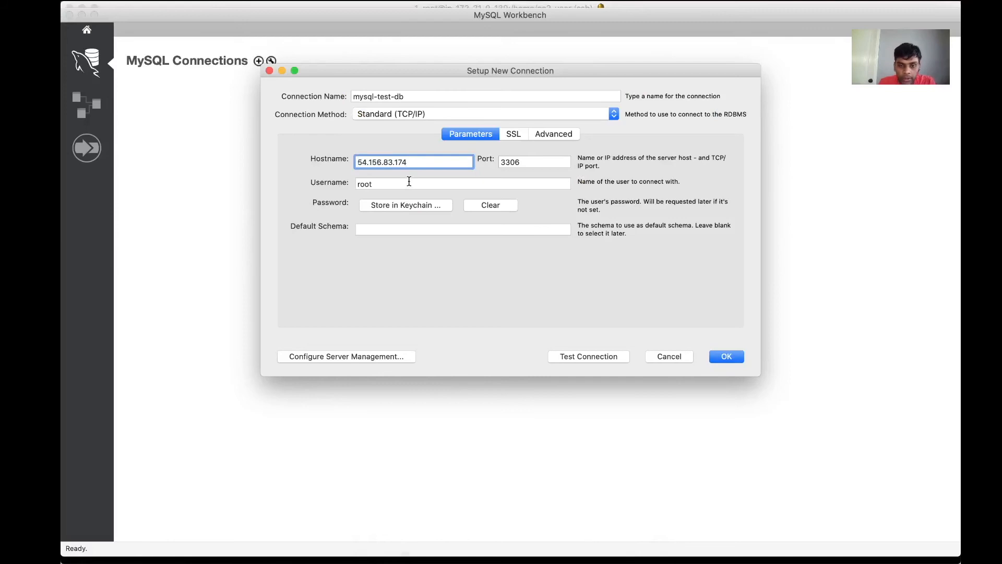
click(528, 182)
key(BackSpace)
key(BackSpace)
key(BackSpace)
key(BackSpace)
text(dbauser)
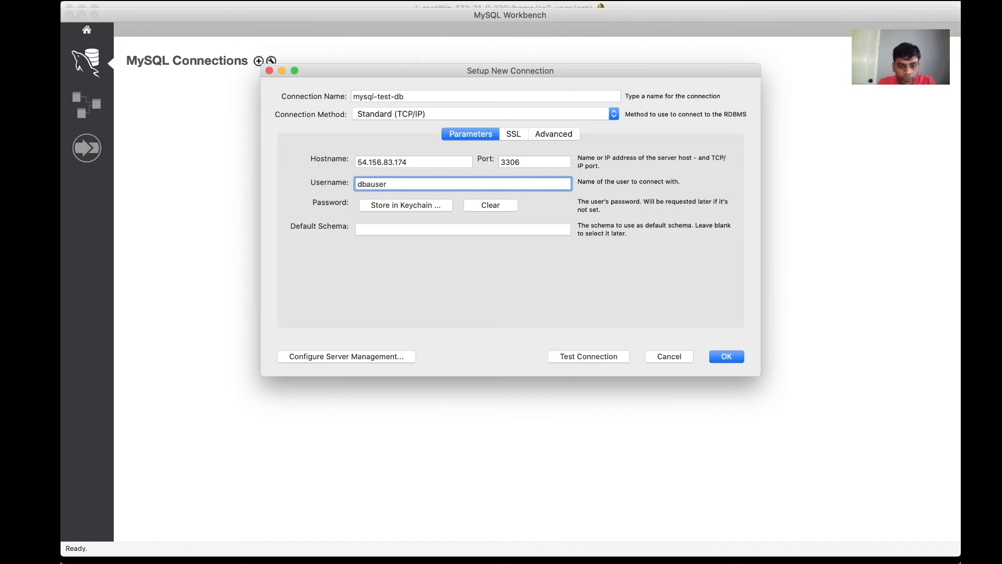
Step: Store the connection password in the keychain, set default schema to mysql, and test the connection
click(416, 205)
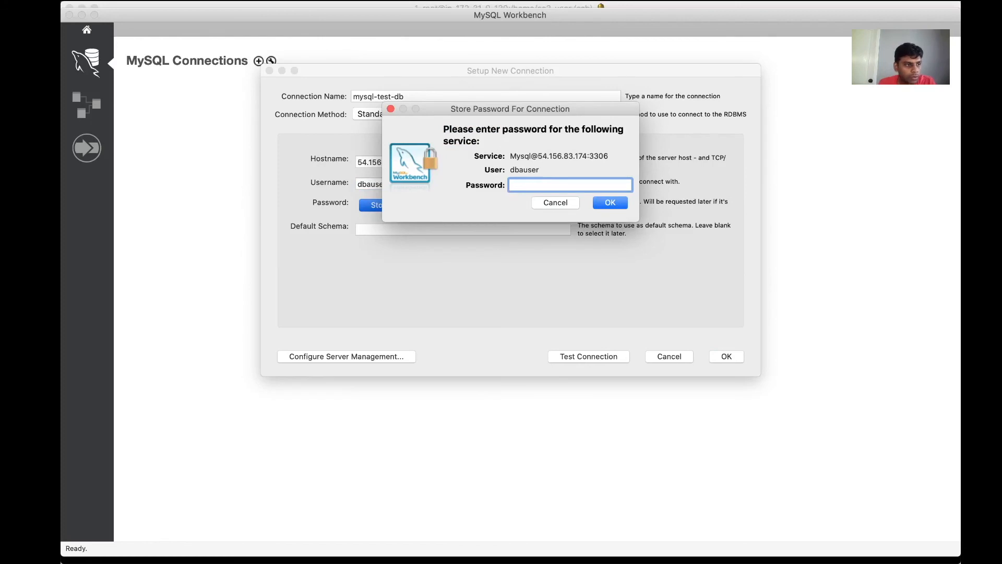
text(•••••••••••)
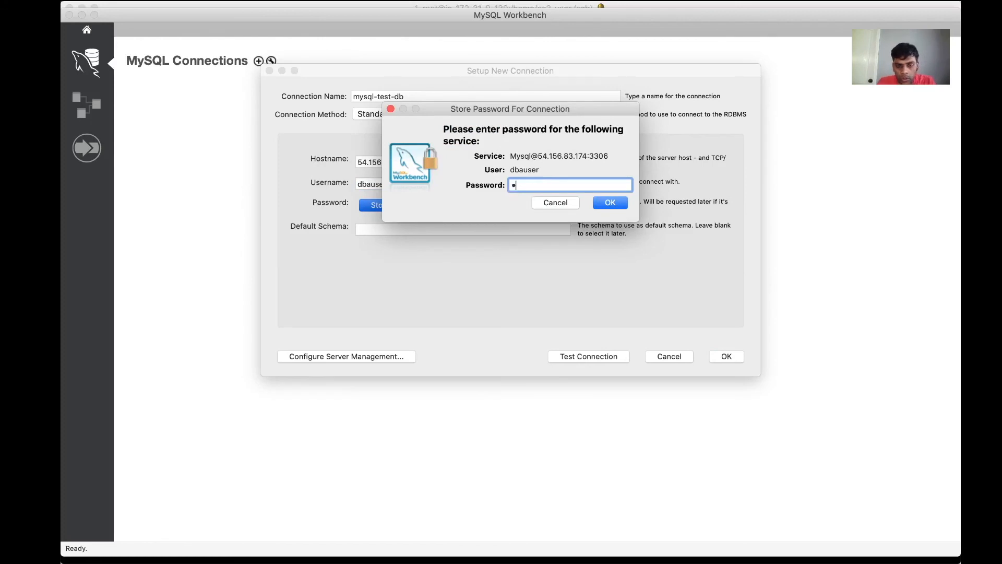
click(611, 203)
click(405, 233)
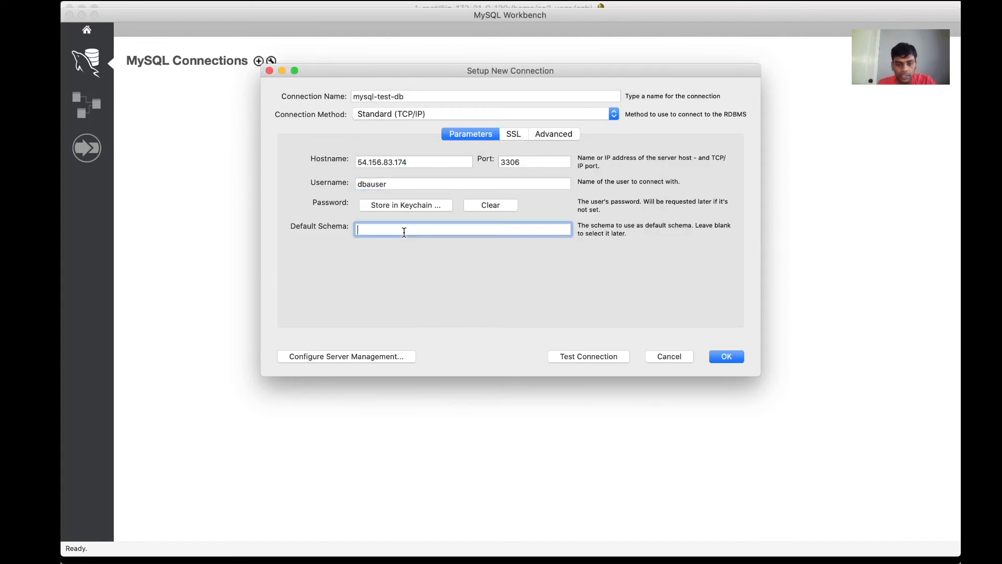
text(mysql)
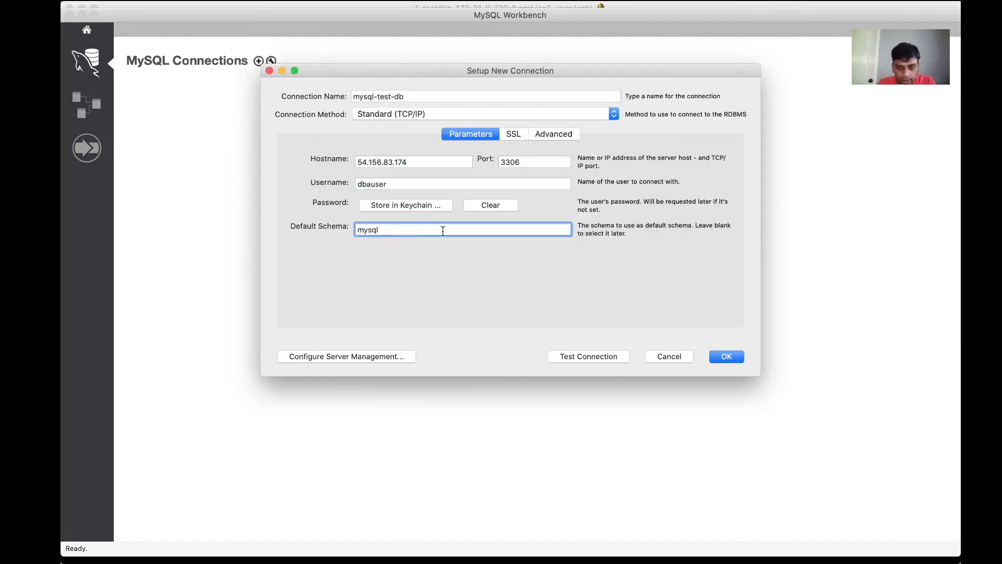
click(590, 357)
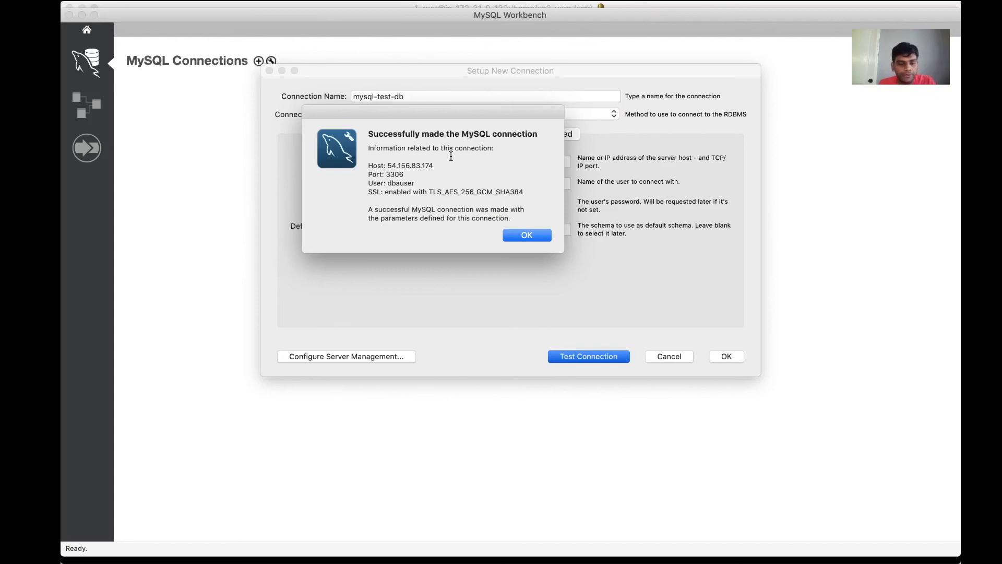
Step: Review the successful test result (54.156.83.174, port 3306), dismiss it, and save mysql-test-db
drag(387, 165, 436, 166)
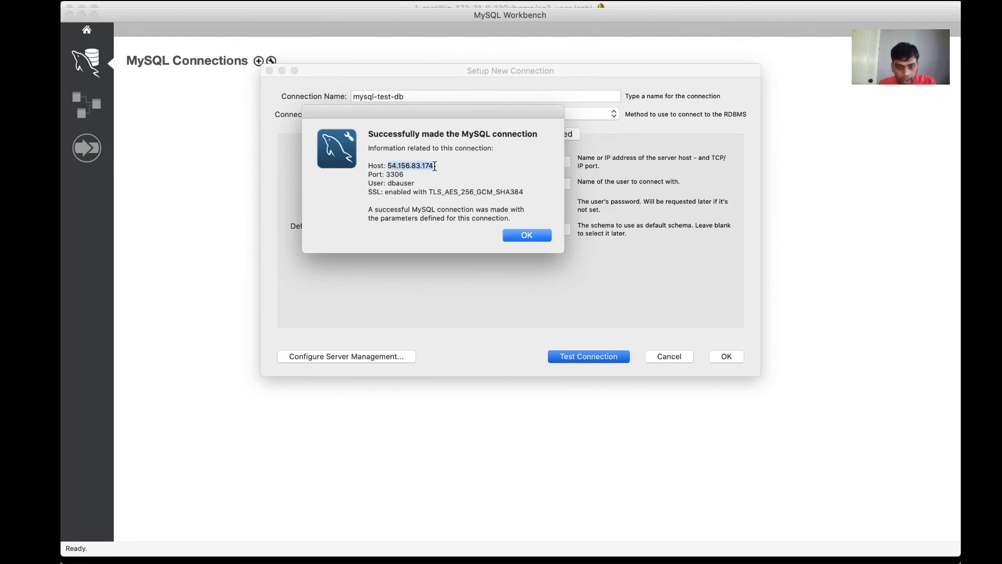
click(393, 216)
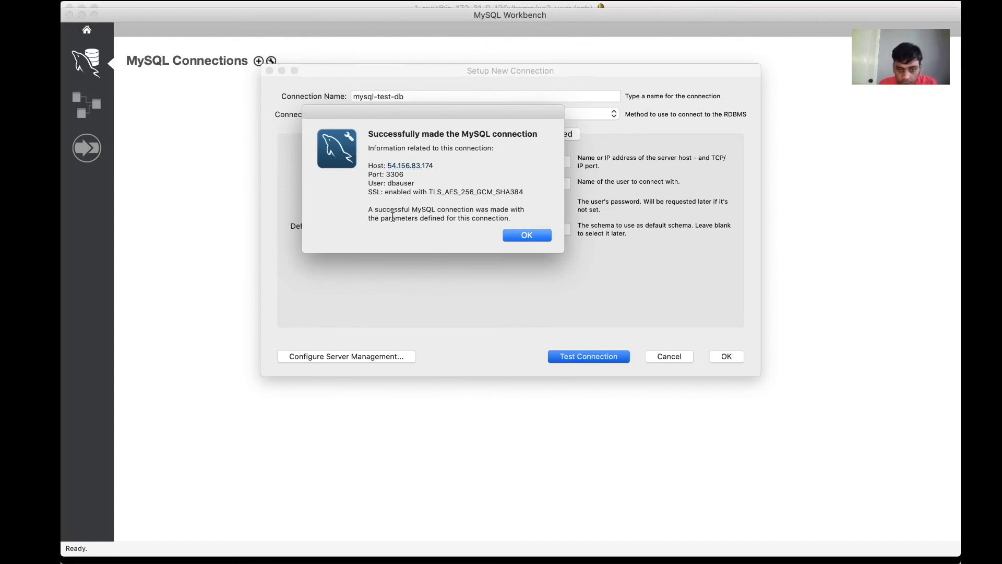
double_click(395, 174)
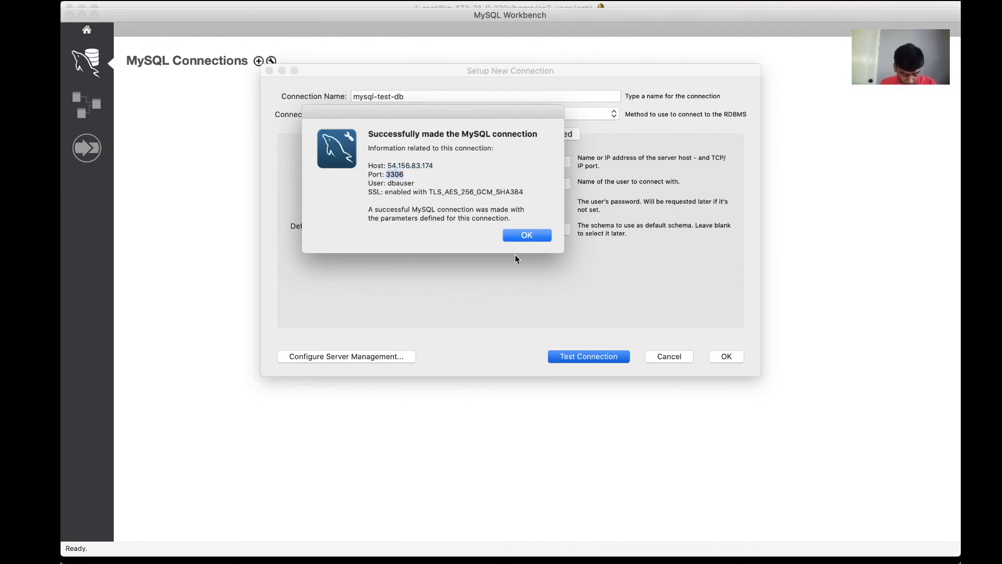
click(538, 235)
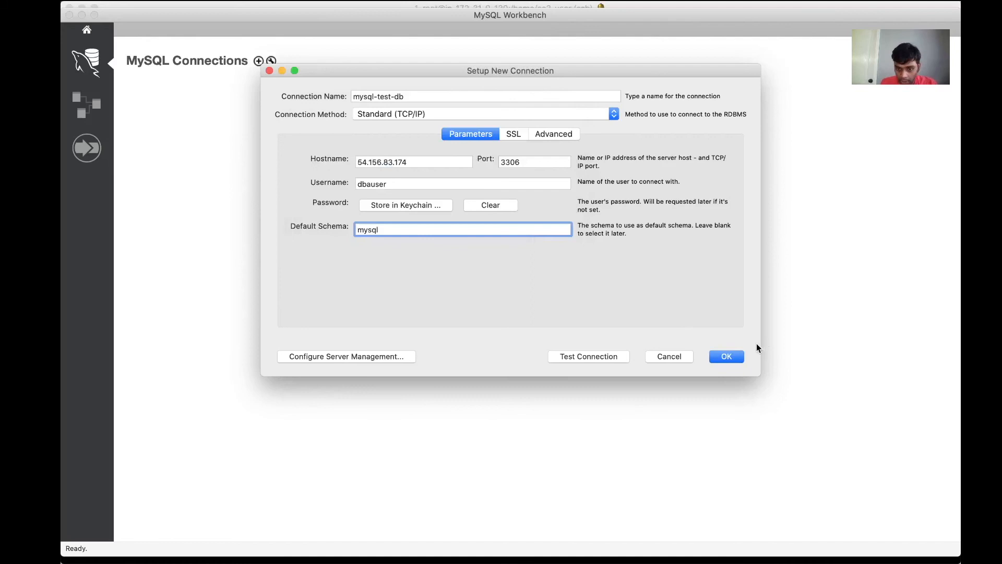
click(728, 356)
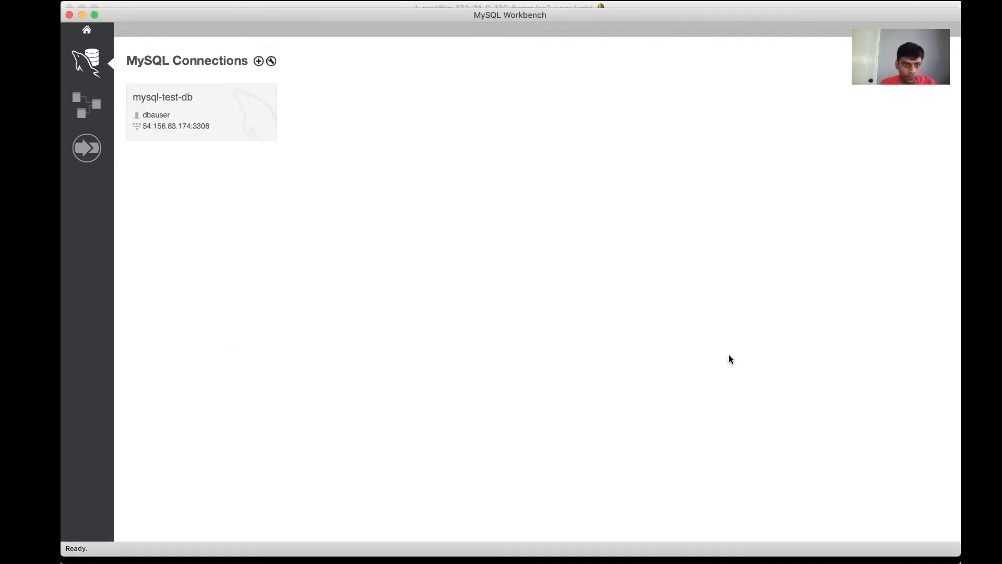
Step: Open mysql-test-db and run select * from mysql.user in the SQL editor
click(176, 108)
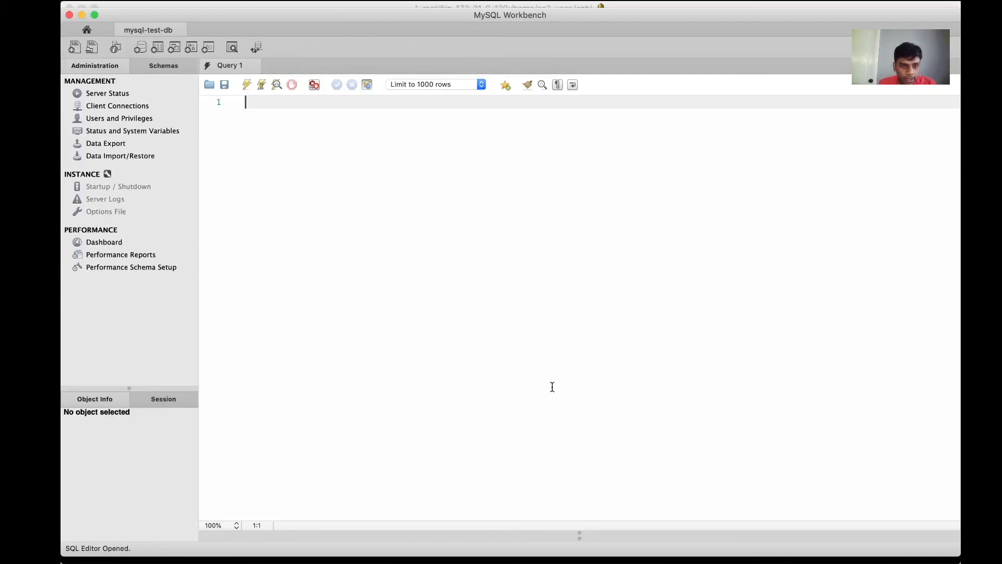
text(sele)
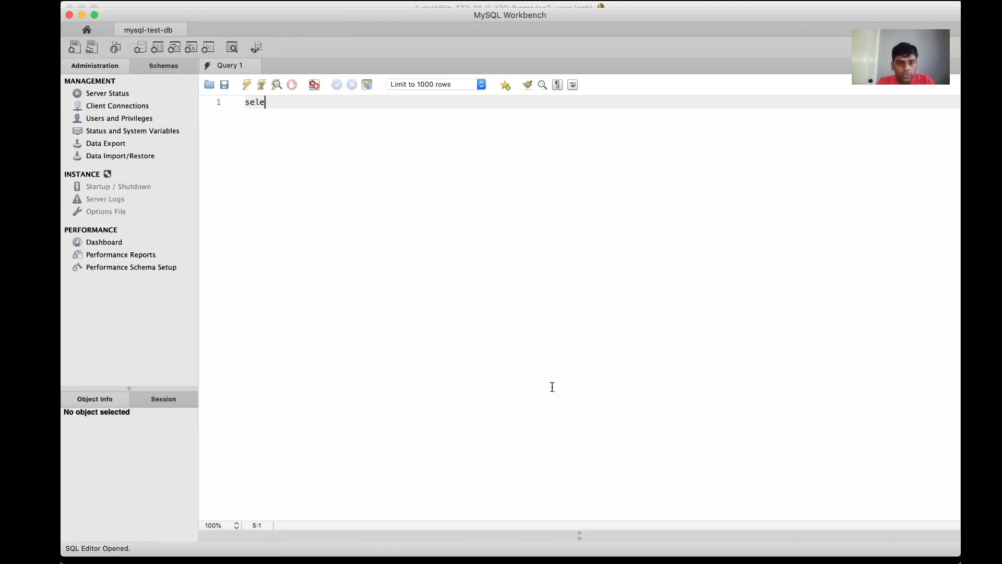
text(ct * )
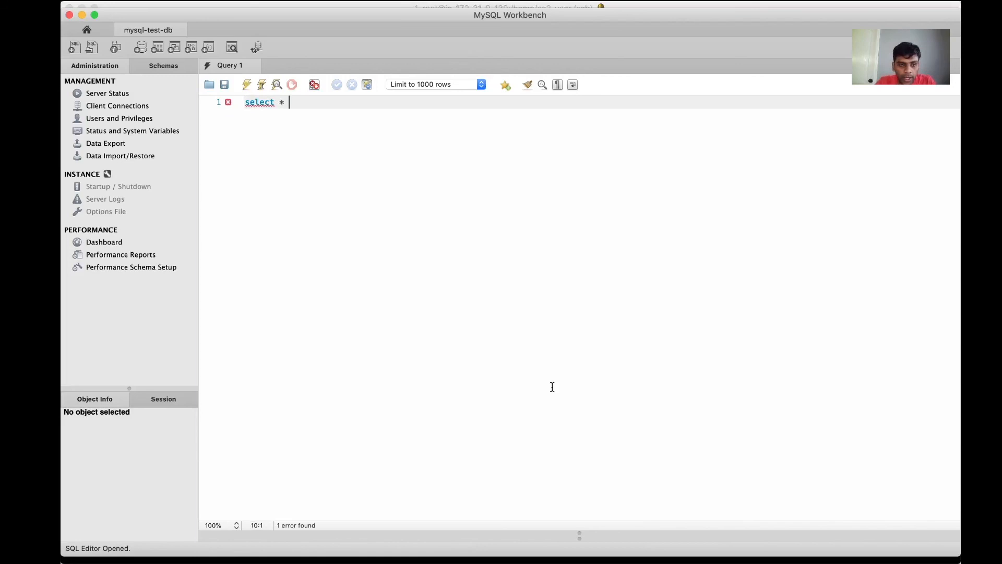
text(from myuser)
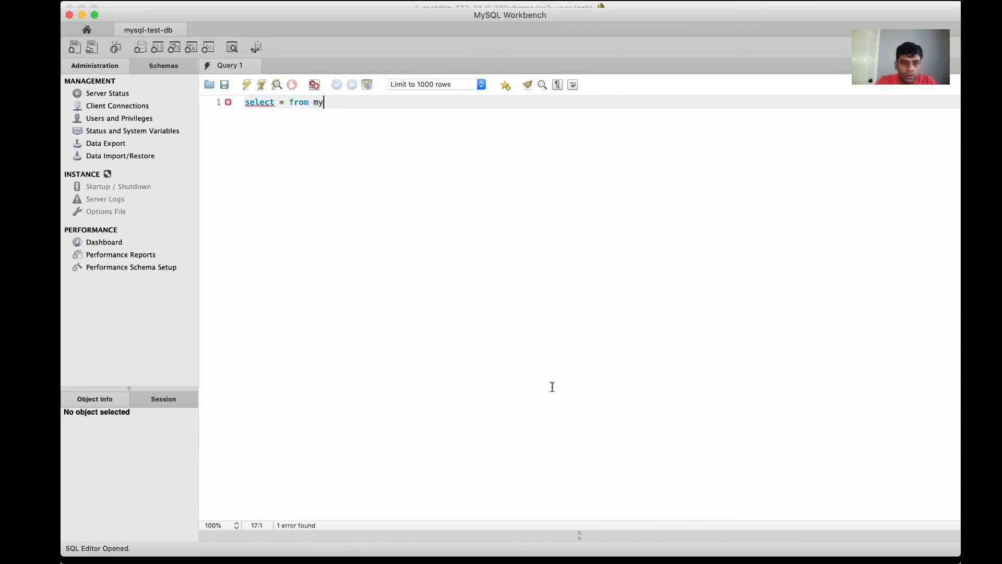
key(BackSpace)
key(BackSpace)
key(BackSpace)
key(BackSpace)
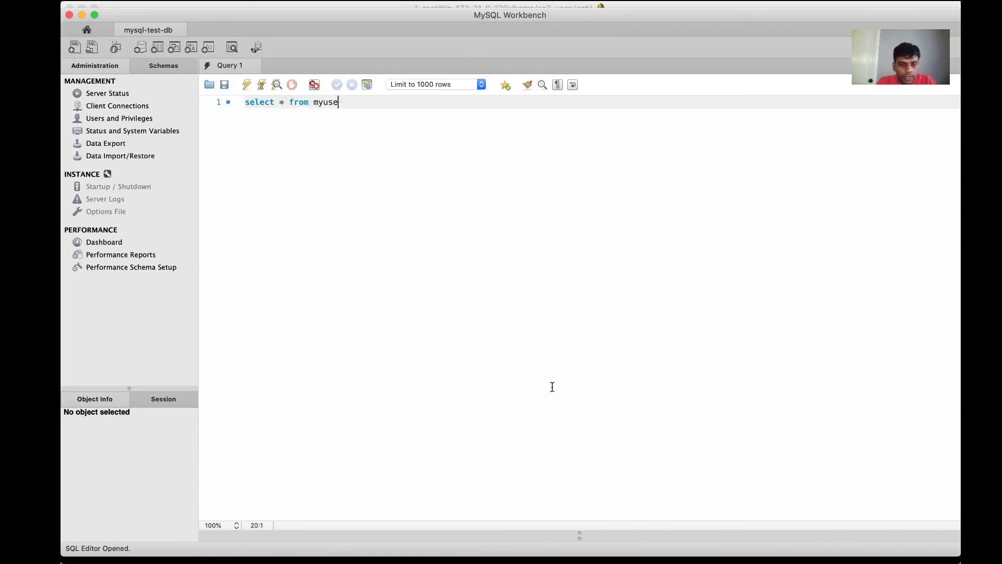
text(sql.user)
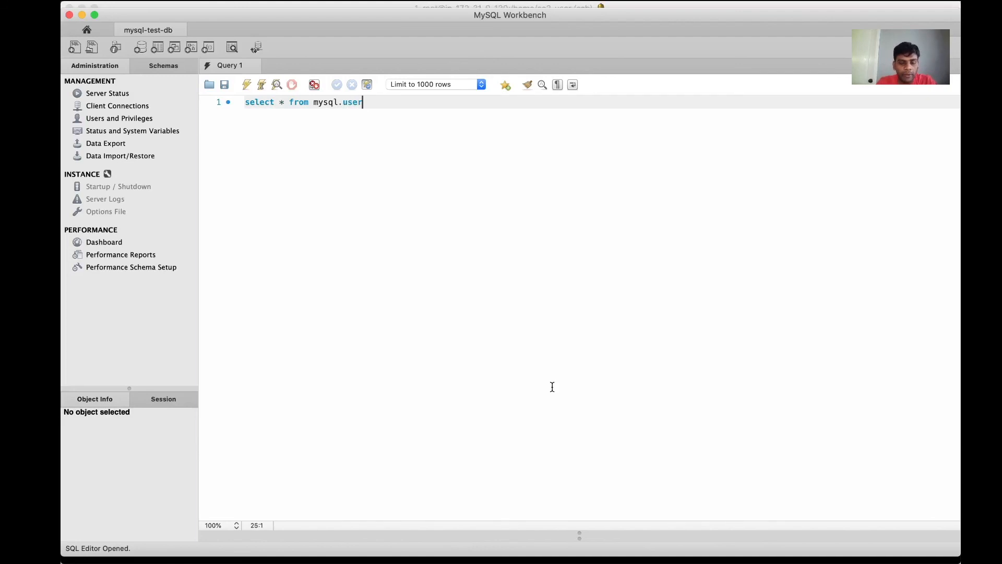
click(248, 85)
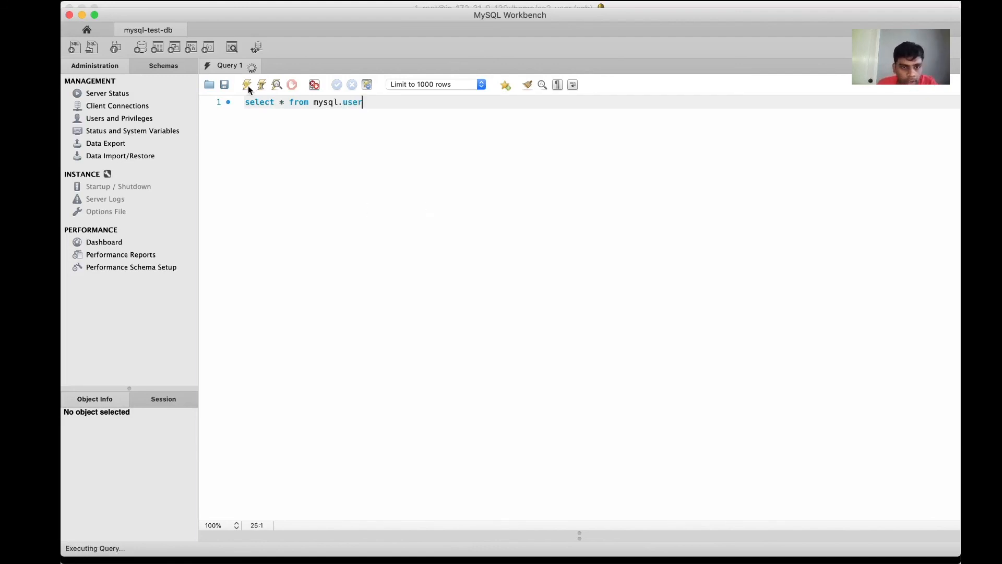